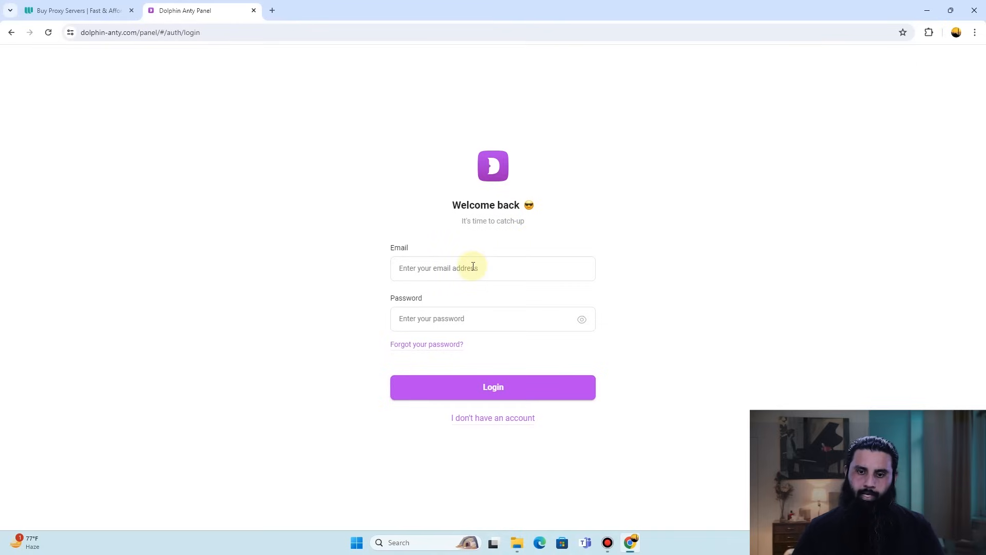
- Log in to the Dolphin Anty web panel with the account's email address and password
left_click(473, 266)
key("ctrl+v")
left_click(447, 316)
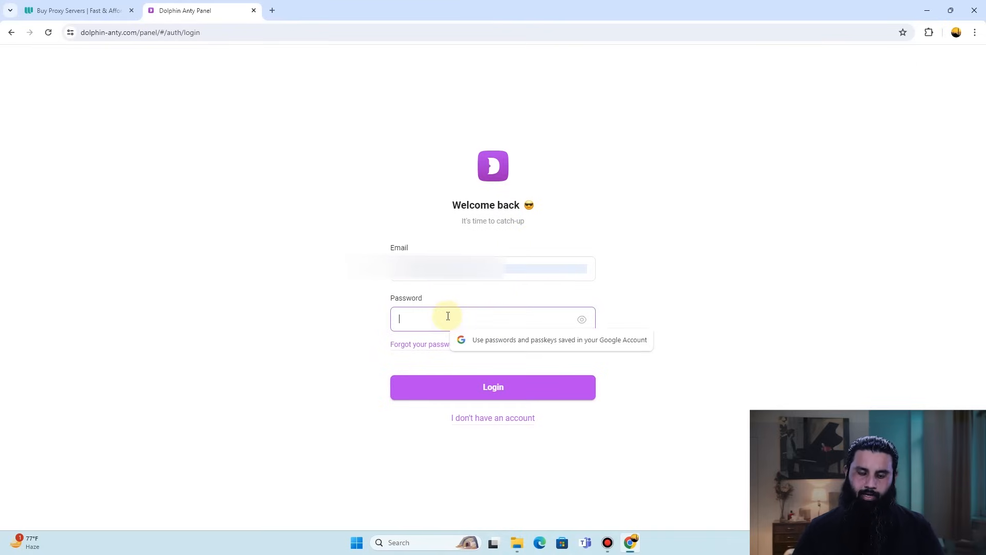
key("ctrl+v")
left_click(480, 385)
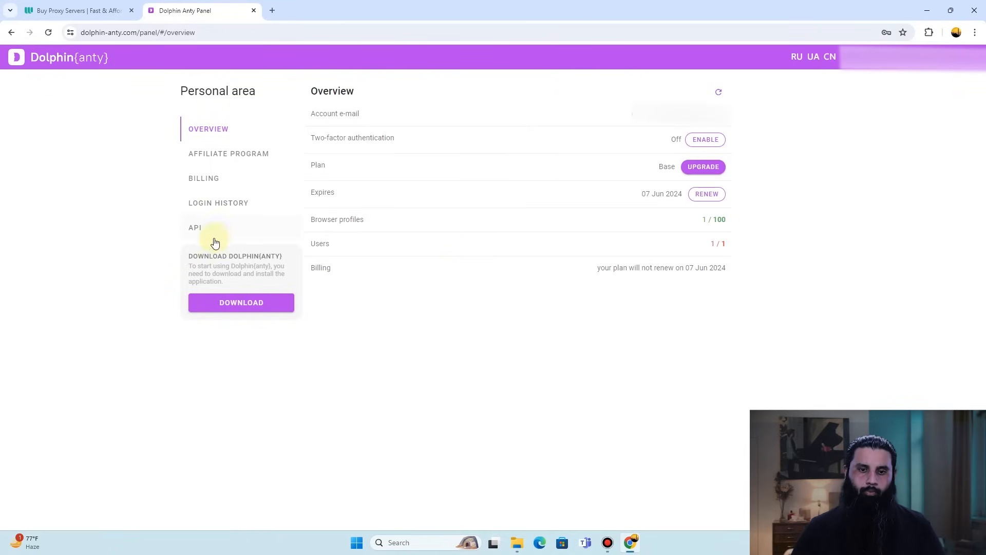
- Download the Windows installer dolphin-anty-win-latest_2.exe and let the download continue in the background
left_click(245, 303)
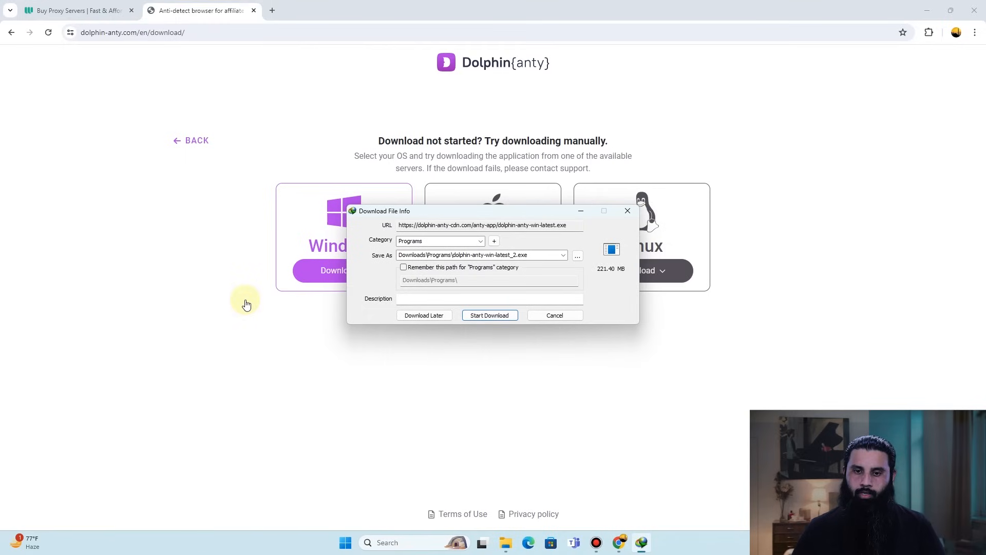
left_click(473, 316)
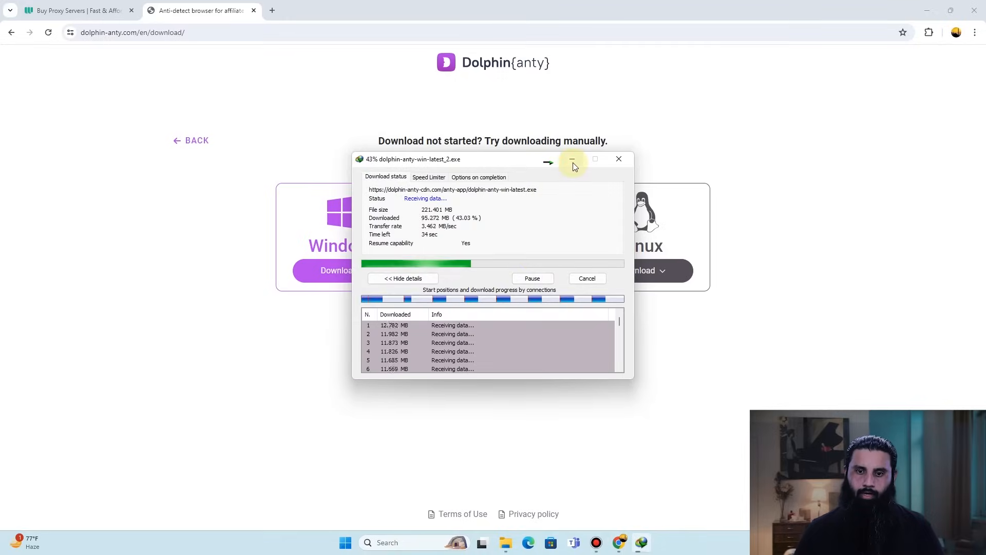
left_click(572, 161)
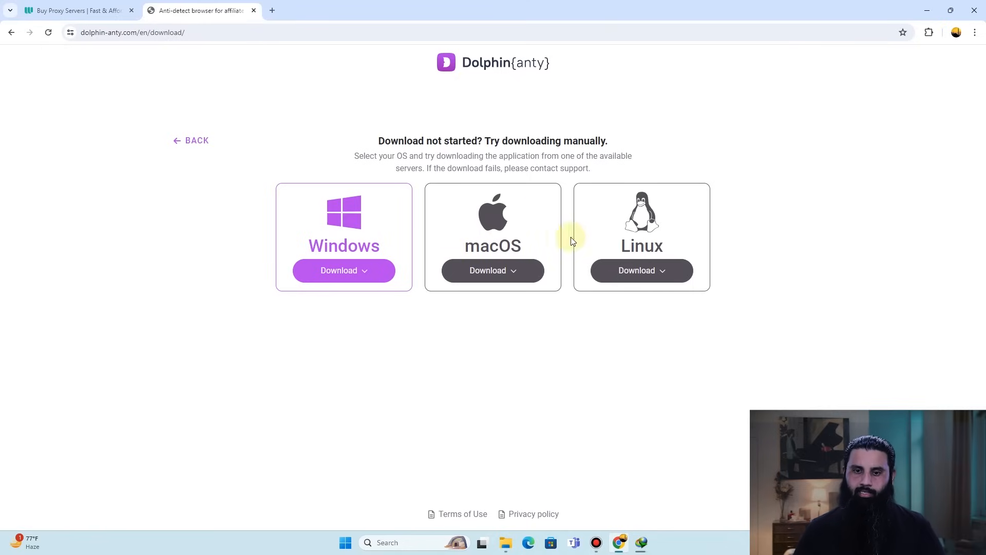
- Launch the Dolphin Anty desktop app and sign in with the account's email address and password
left_click(925, 11)
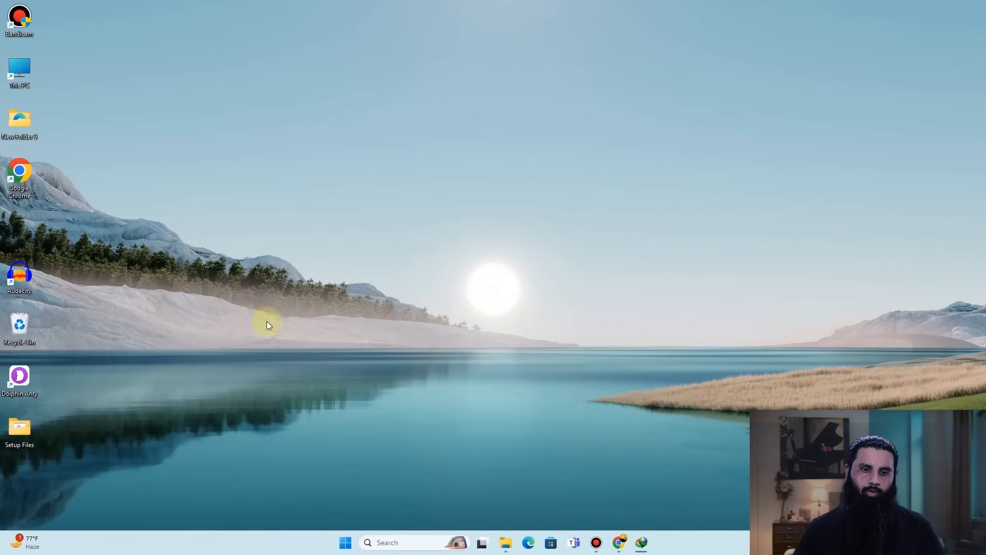
double_click(30, 381)
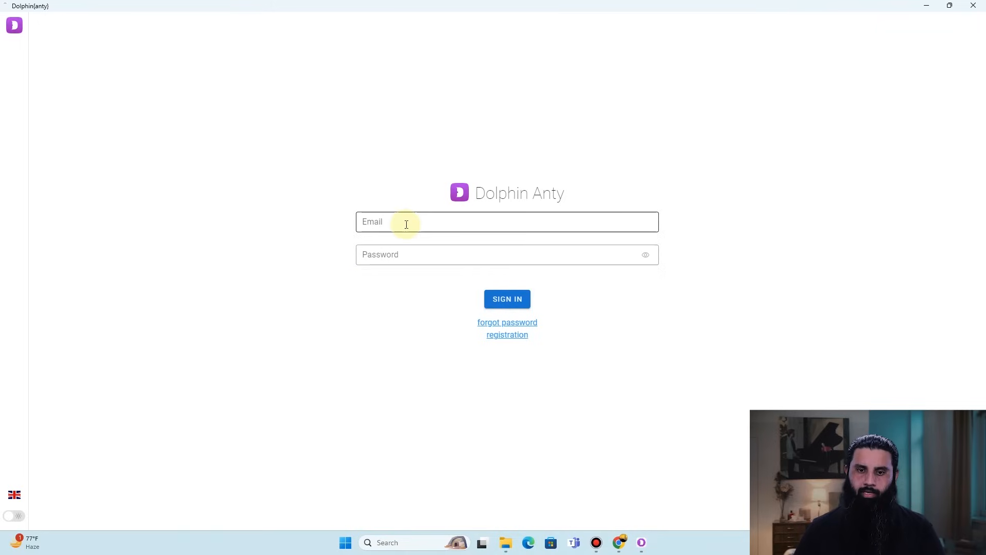
left_click(406, 224)
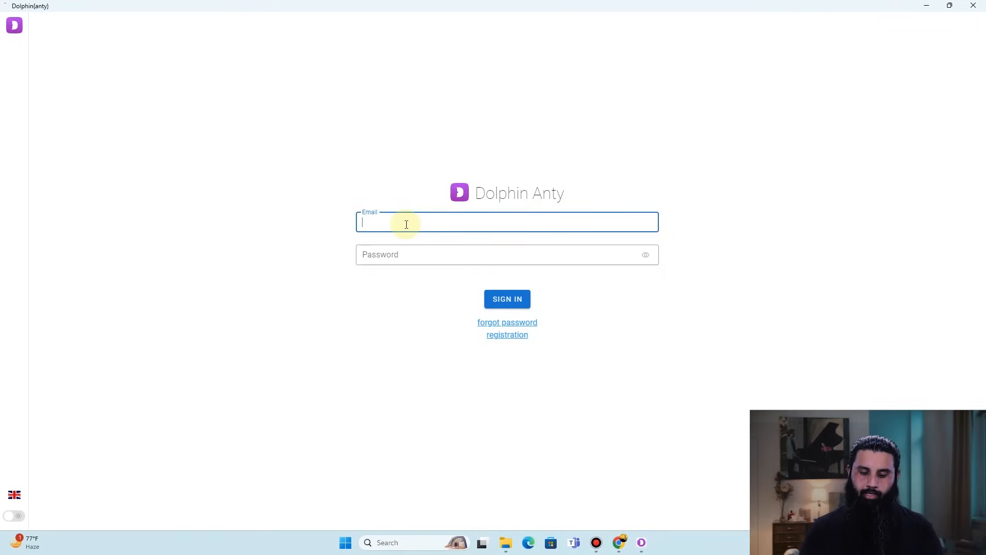
key("ctrl+v")
left_click(383, 255)
key("ctrl+v")
left_click(507, 295)
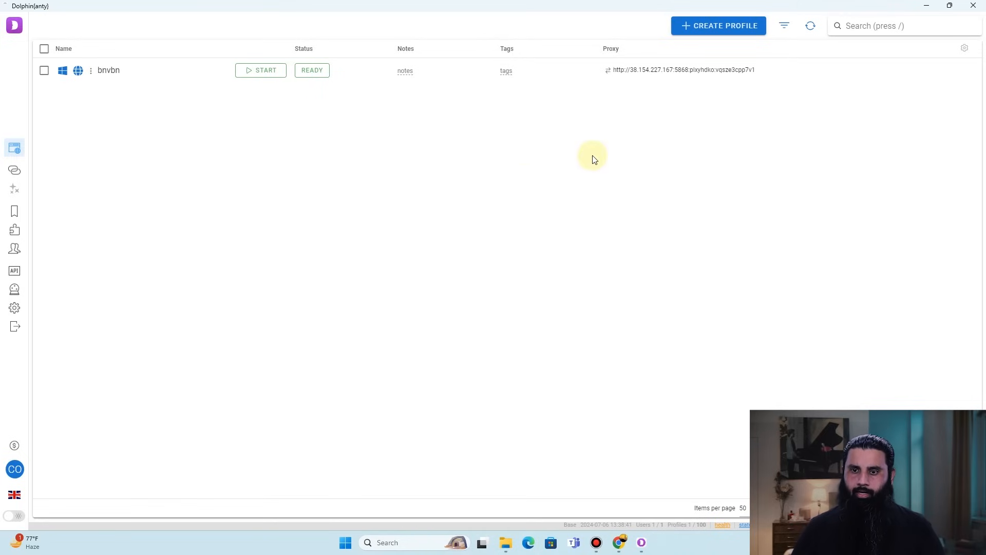
- Start a new browser profile named "new profile" and set its status to READY
left_click(703, 29)
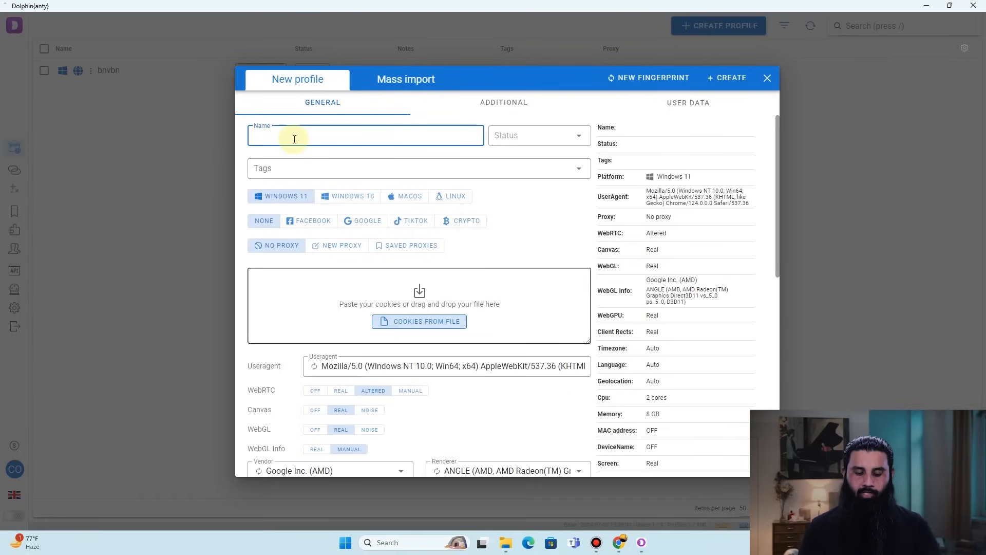
type("new ")
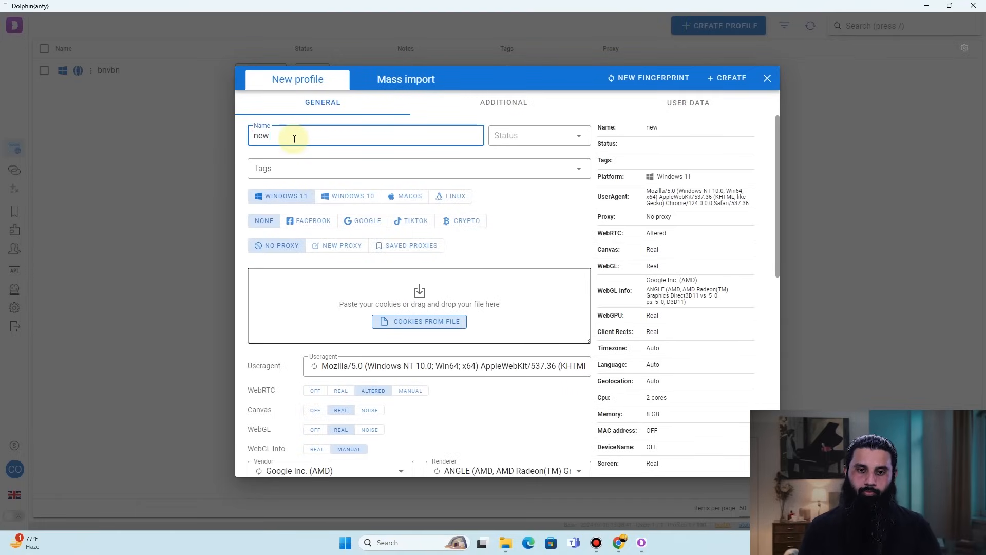
type("profile")
left_click(549, 135)
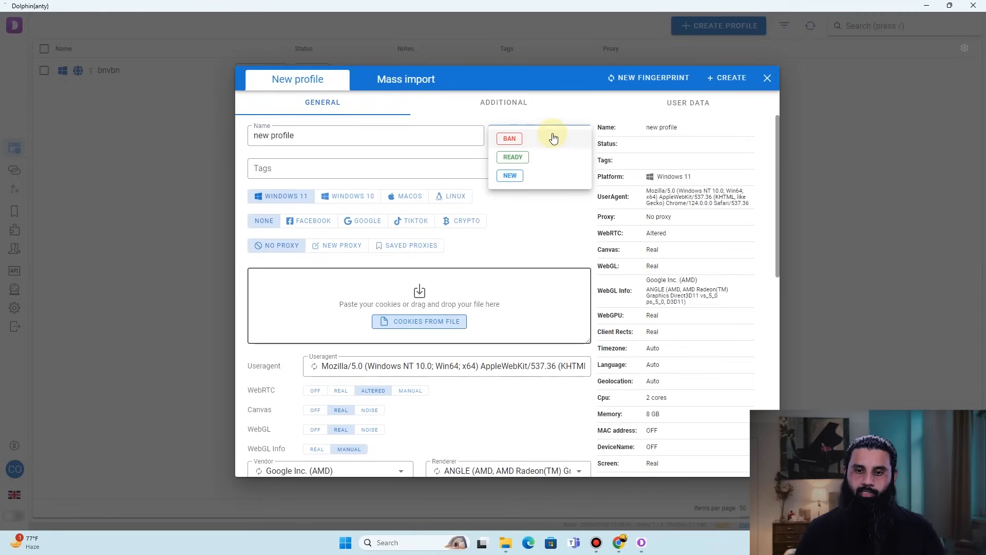
left_click(522, 157)
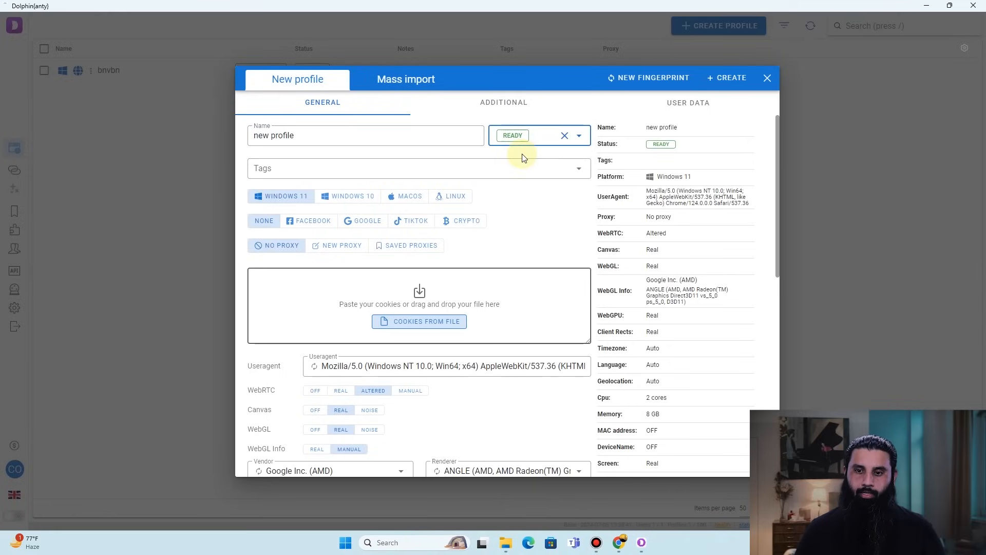
- Add the tag "test" to the profile and select Windows 11 as its platform
left_click(323, 170)
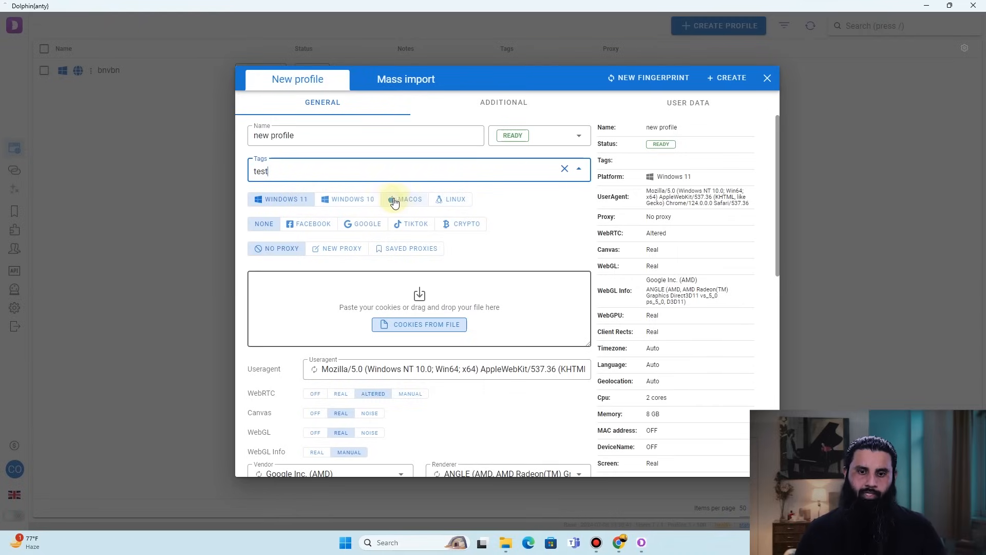
left_click(343, 199)
left_click(302, 200)
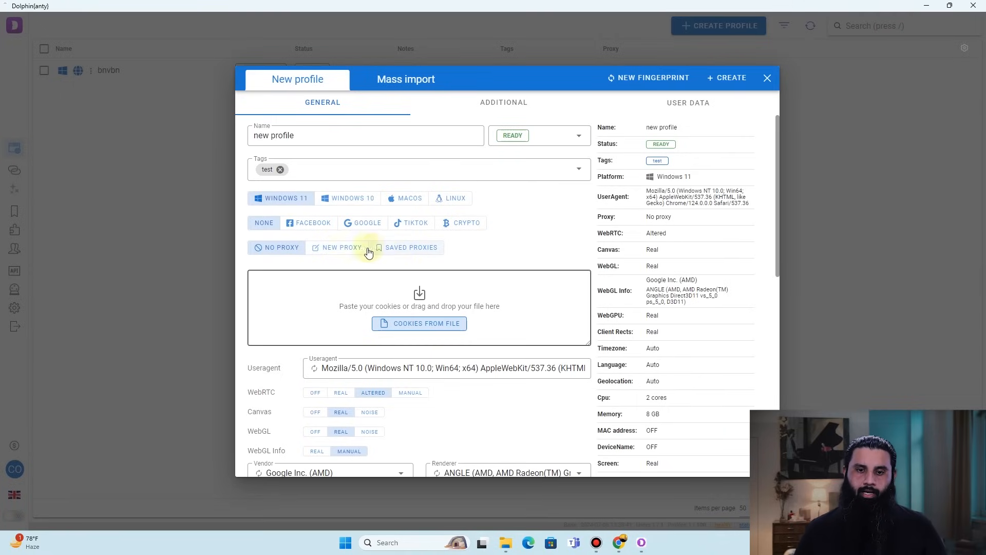
- Set the profile to use a new proxy, and open the proxy list of the Webshare account in Chrome
left_click(341, 250)
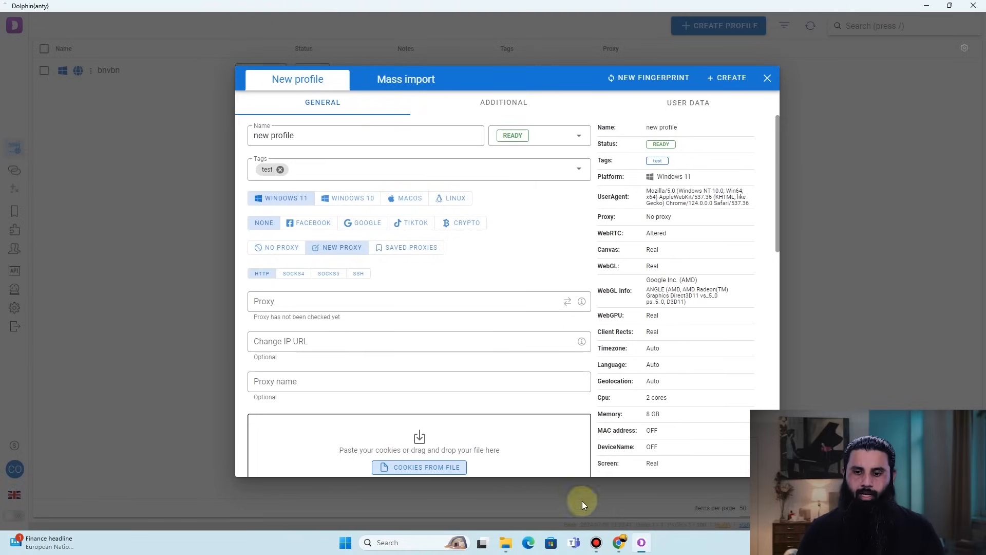
left_click(616, 549)
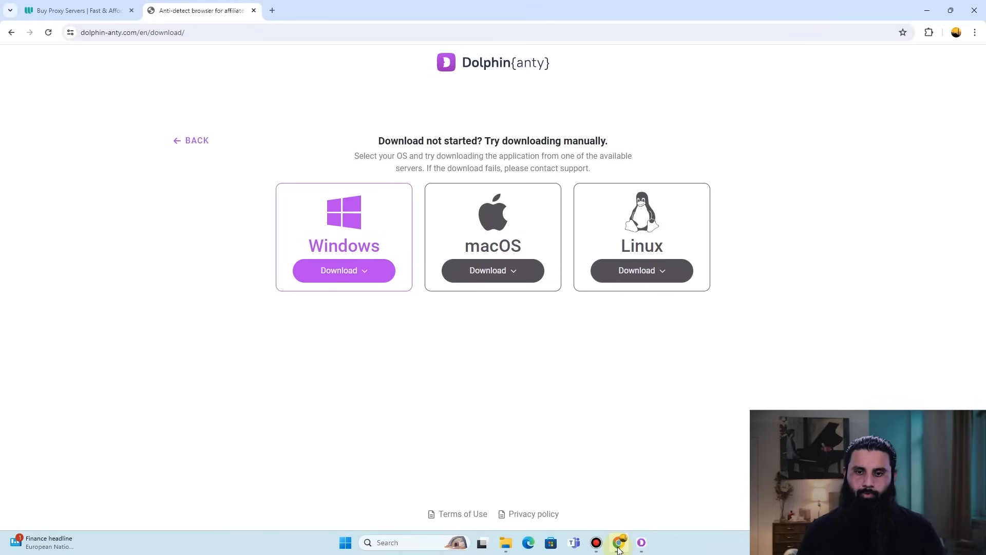
left_click(72, 10)
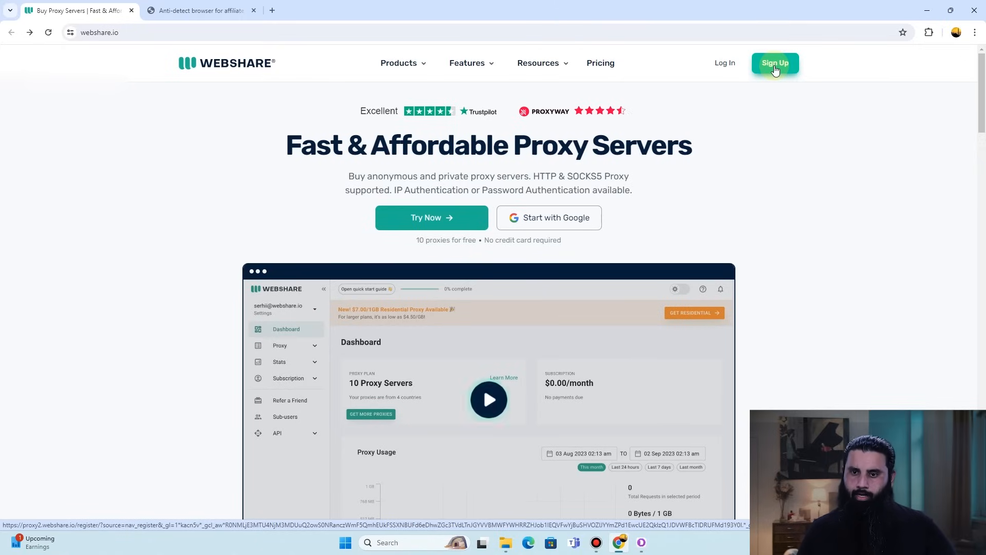
left_click(721, 64)
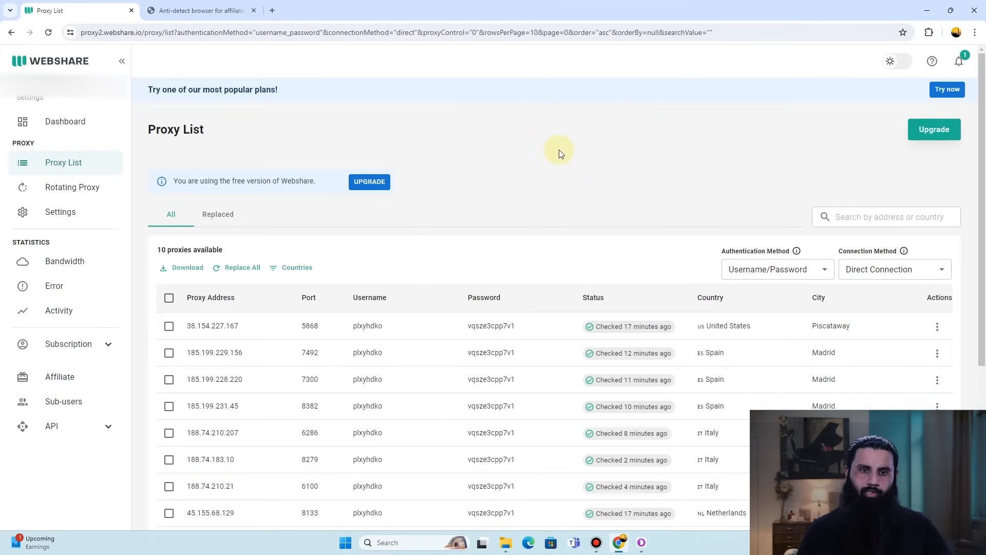
scroll(560, 152, "down", 2)
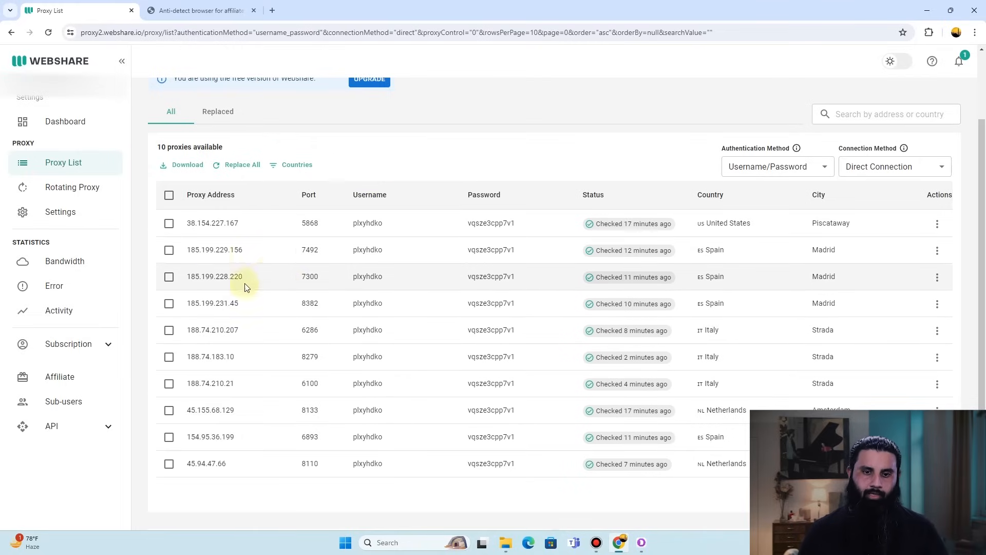
- Copy the Webshare proxy address 185.199.228.220 into the Dolphin Anty profile's proxy field, followed by a colon
left_click(207, 278)
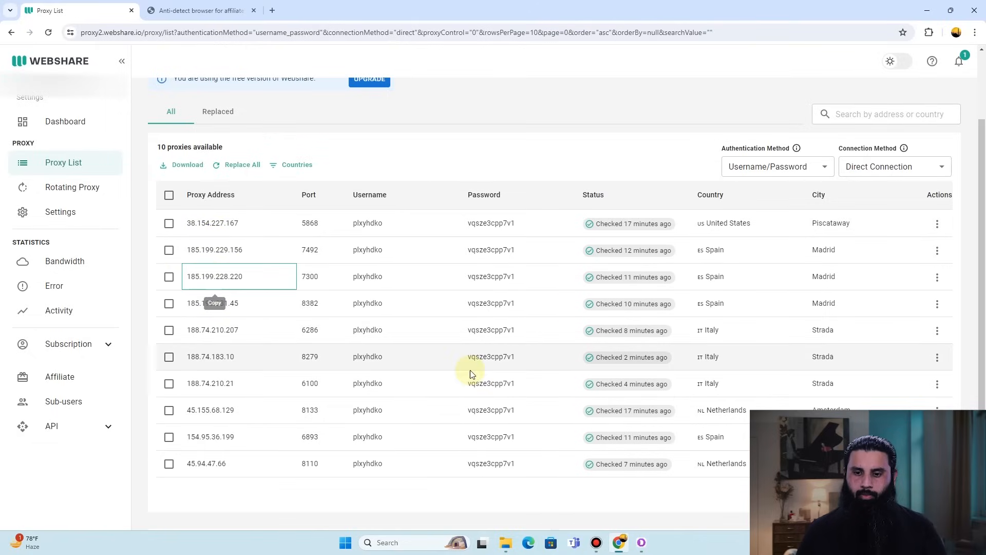
left_click(641, 542)
left_click(282, 303)
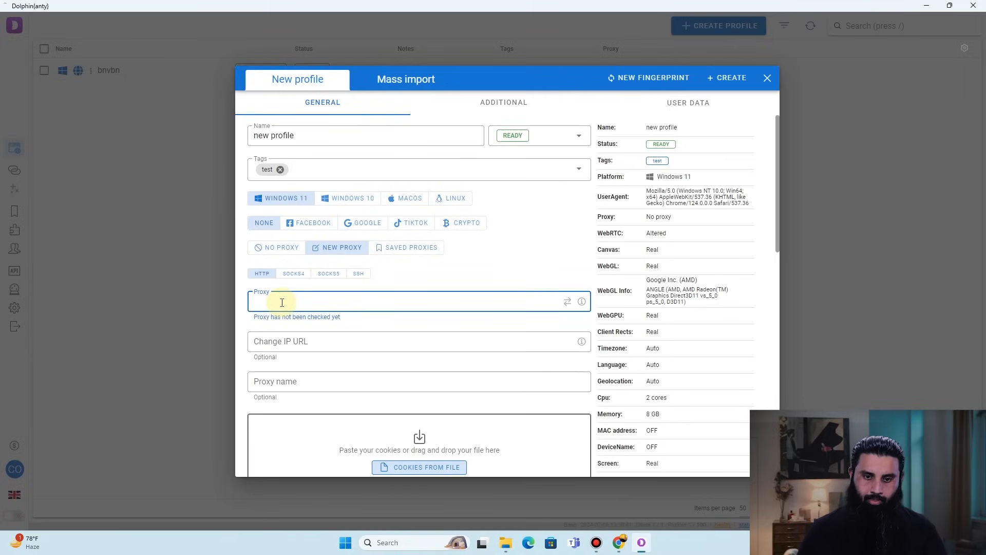
key("ctrl+v")
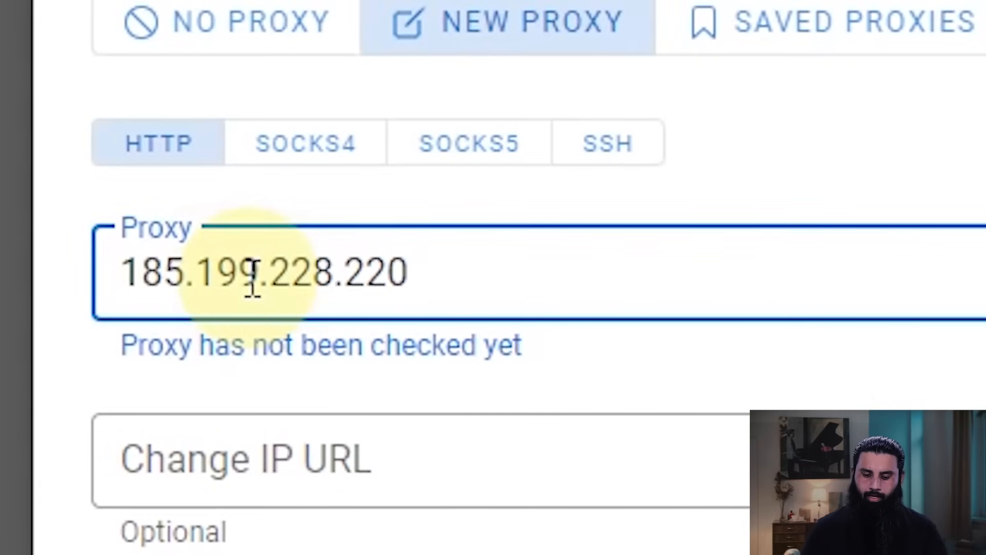
type(":")
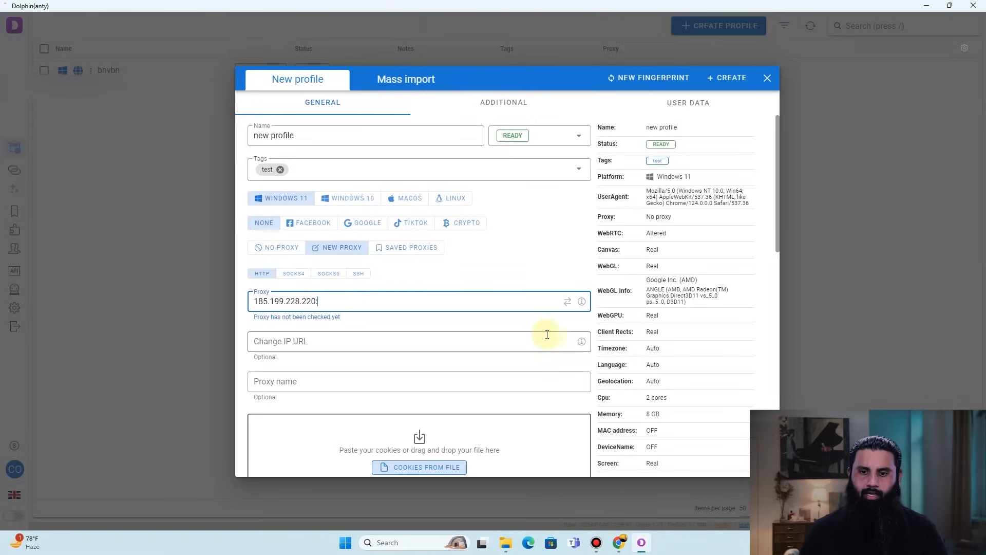
- Check the valid proxy formats, and add port 7300 from the Webshare list after the proxy address, followed by a colon
left_click(581, 301)
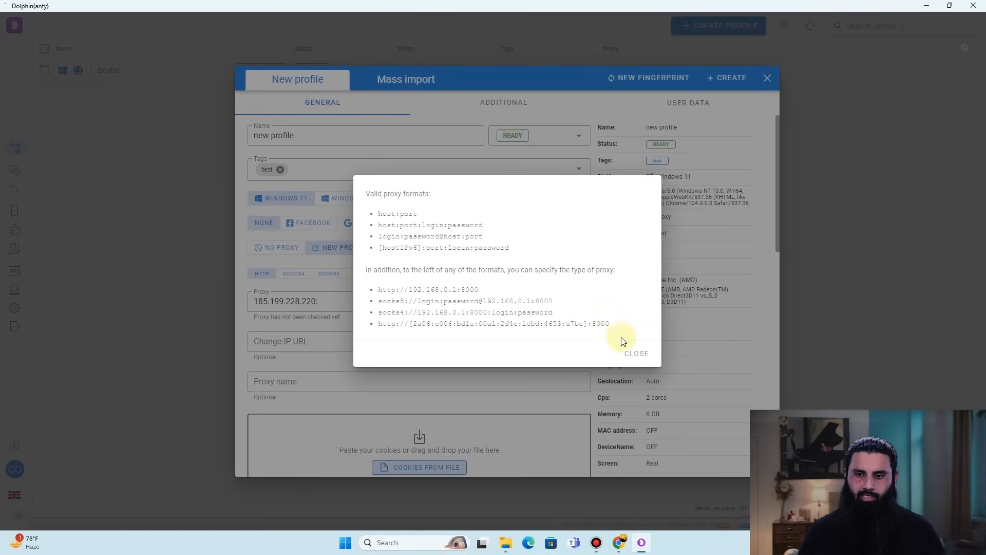
left_click(636, 353)
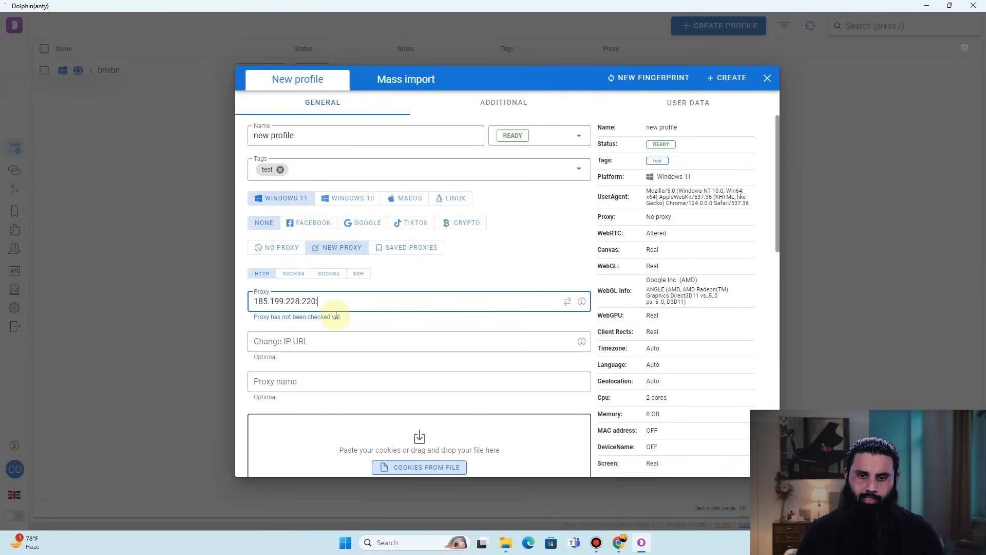
left_click(619, 542)
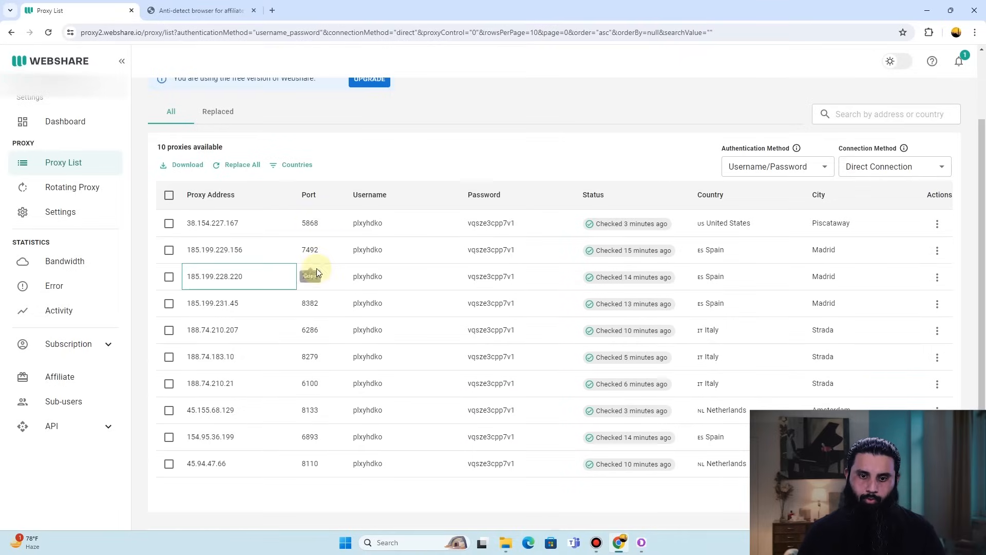
left_click(314, 280)
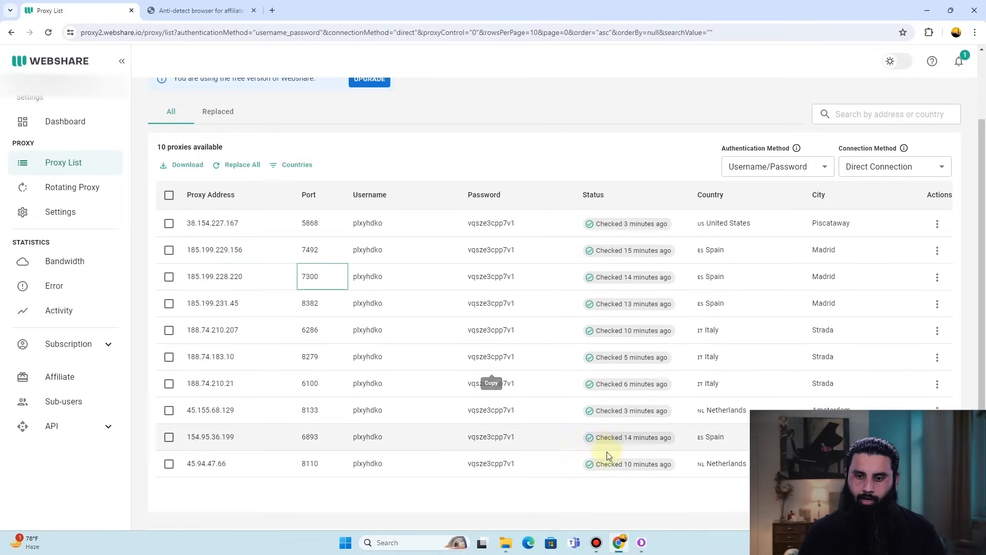
left_click(641, 543)
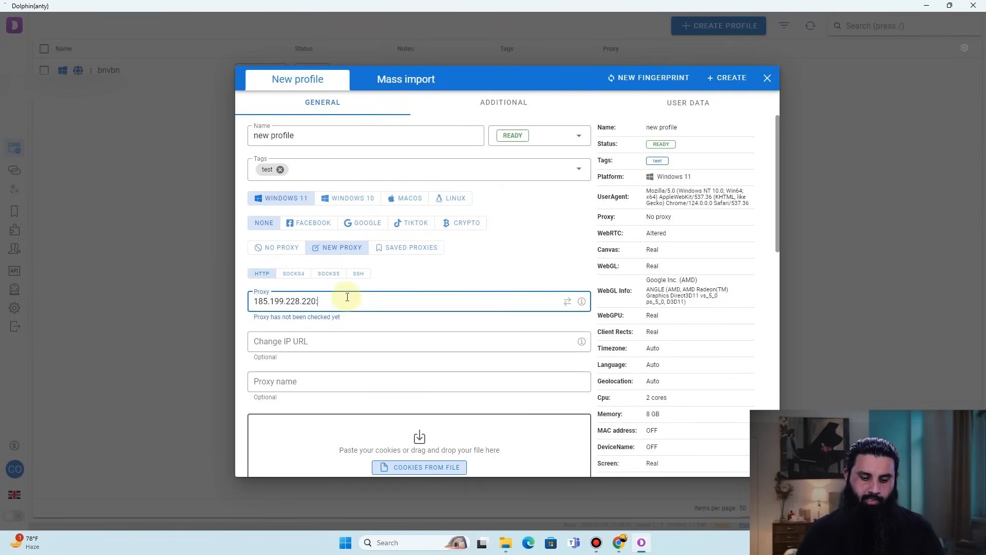
type(":")
type("7300")
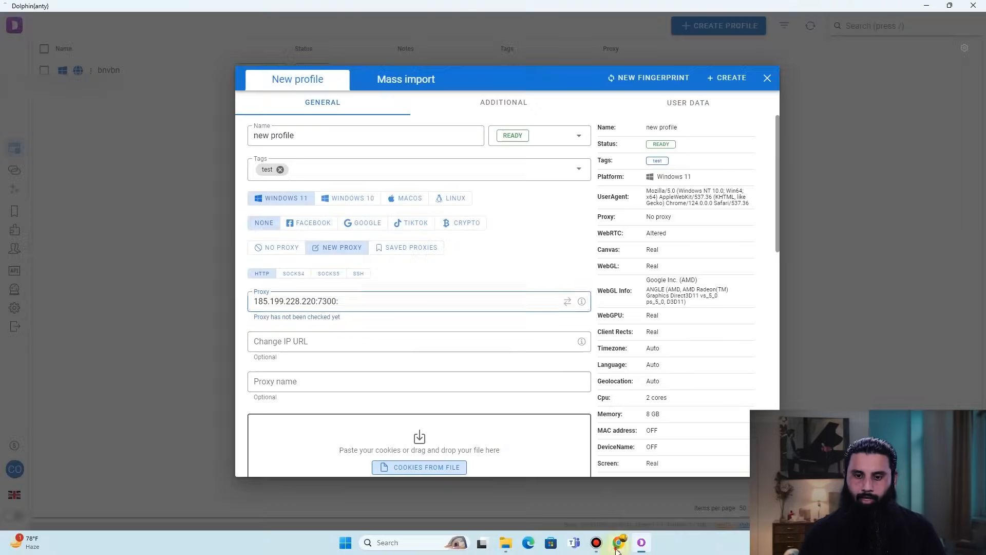
- Copy the username of proxy 185.199.228.220 from Webshare and append it after the port in Dolphin Anty, followed by a colon
left_click(618, 542)
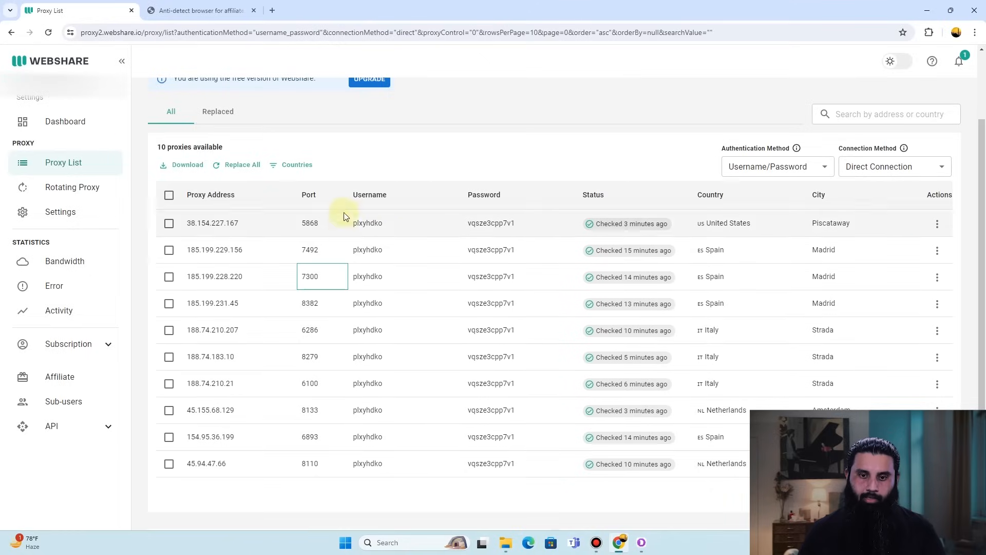
left_click(380, 280)
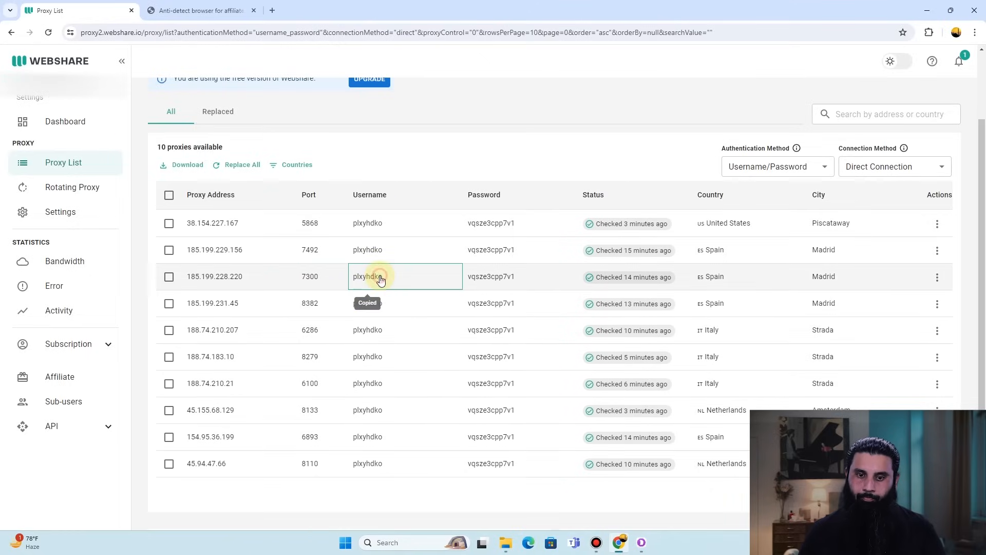
left_click(641, 542)
key("ctrl+v")
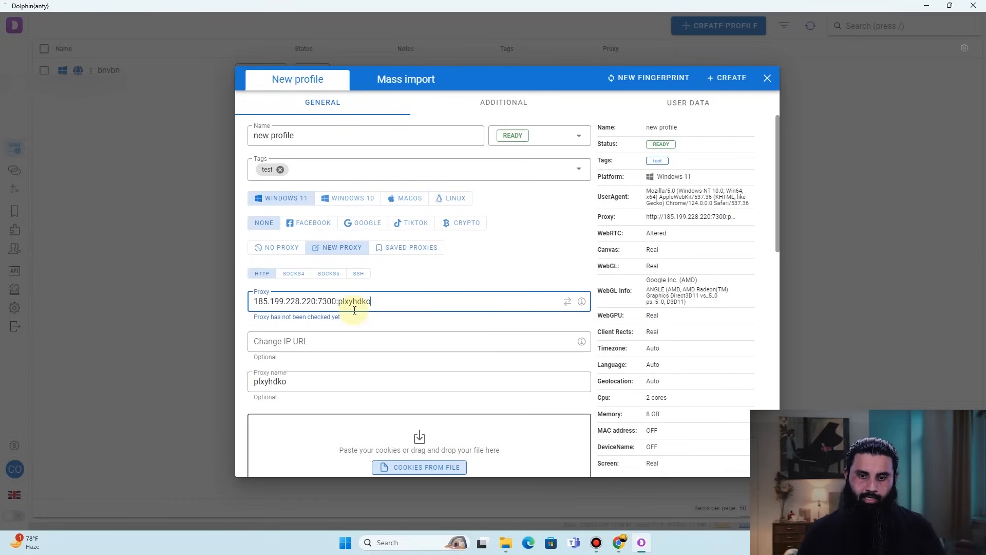
type(":")
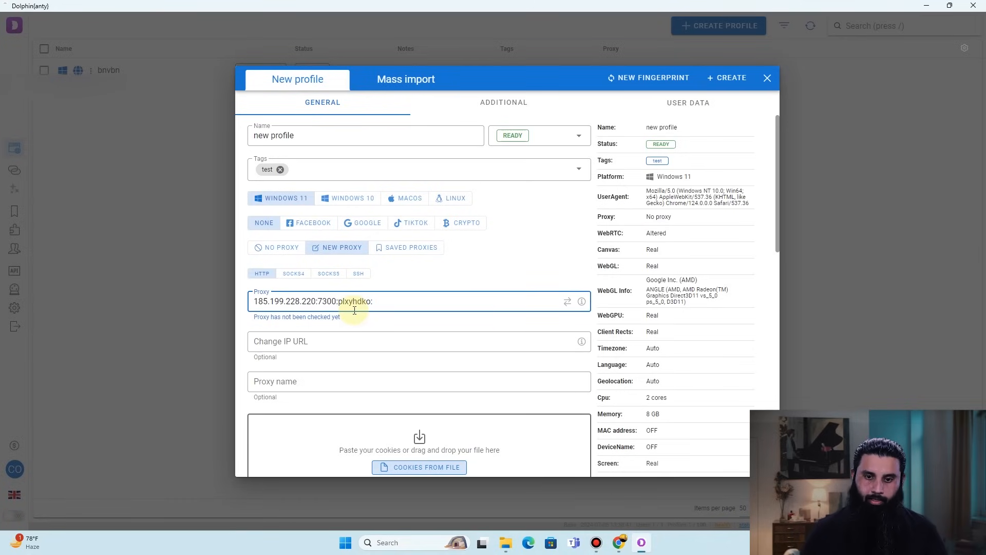
- Copy the password of proxy 185.199.228.220 from Webshare and append it to the proxy field of the Dolphin Anty profile
left_click(602, 510)
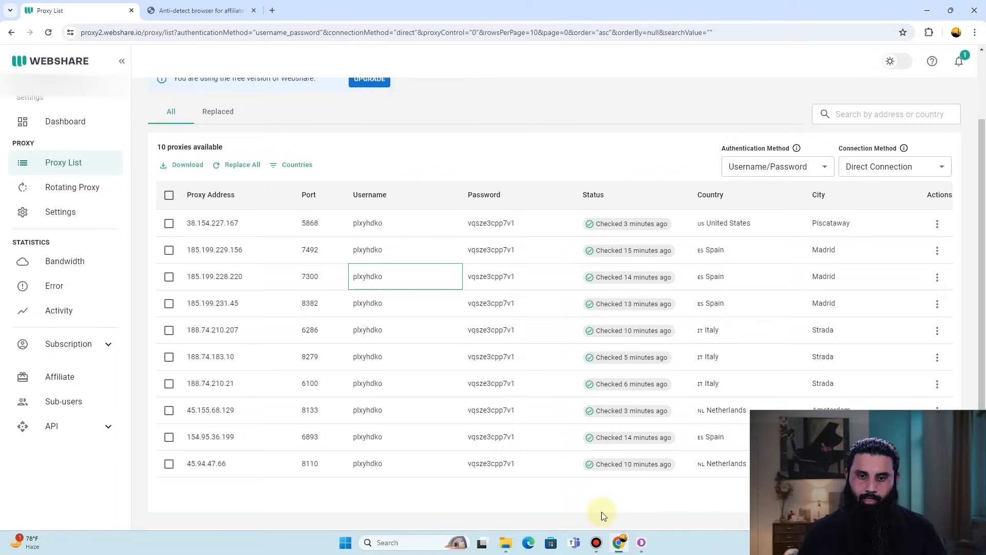
left_click(492, 280)
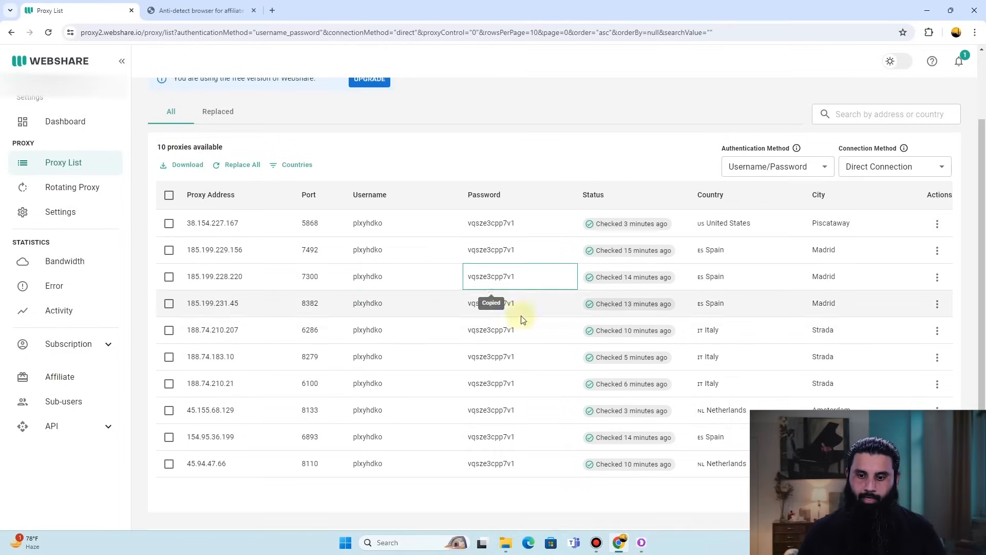
left_click(641, 543)
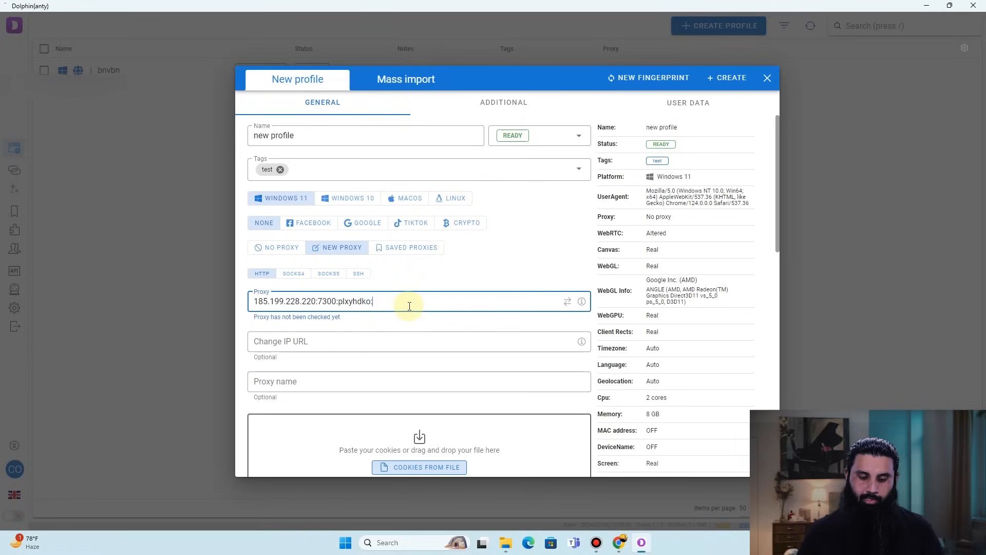
key("ctrl+v")
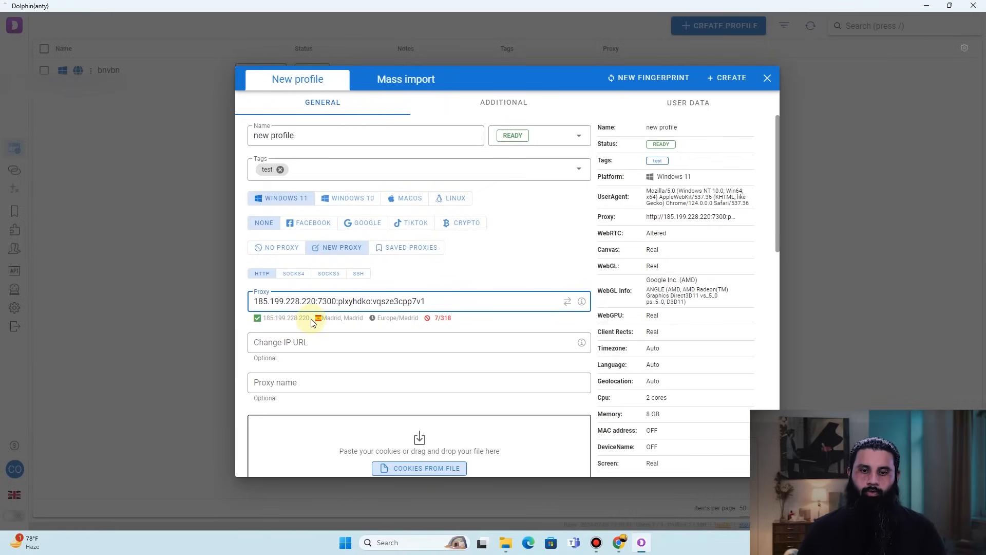
- Set the new profile's Canvas and WebGL fingerprints to Noise, with WebGPU on
scroll(310, 323, "down", 10)
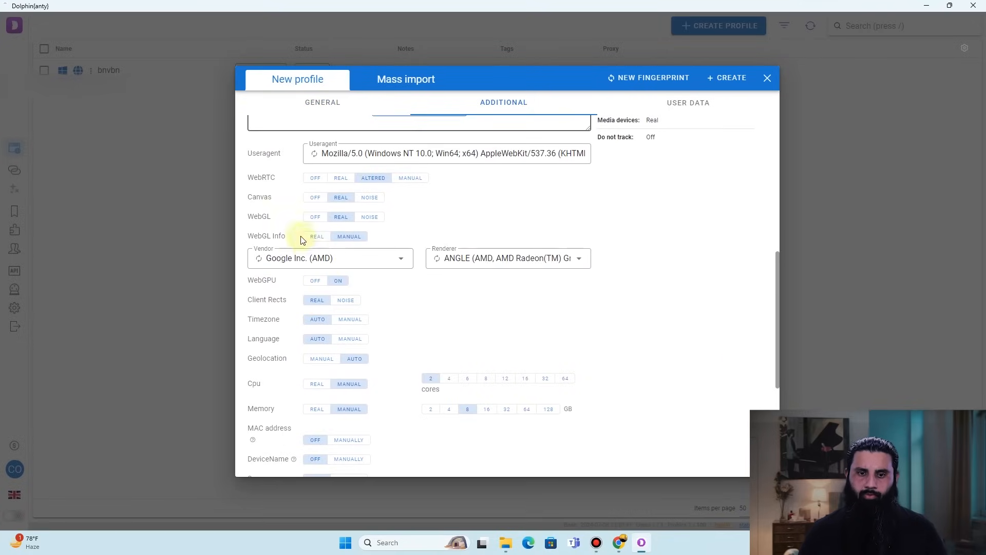
left_click(370, 199)
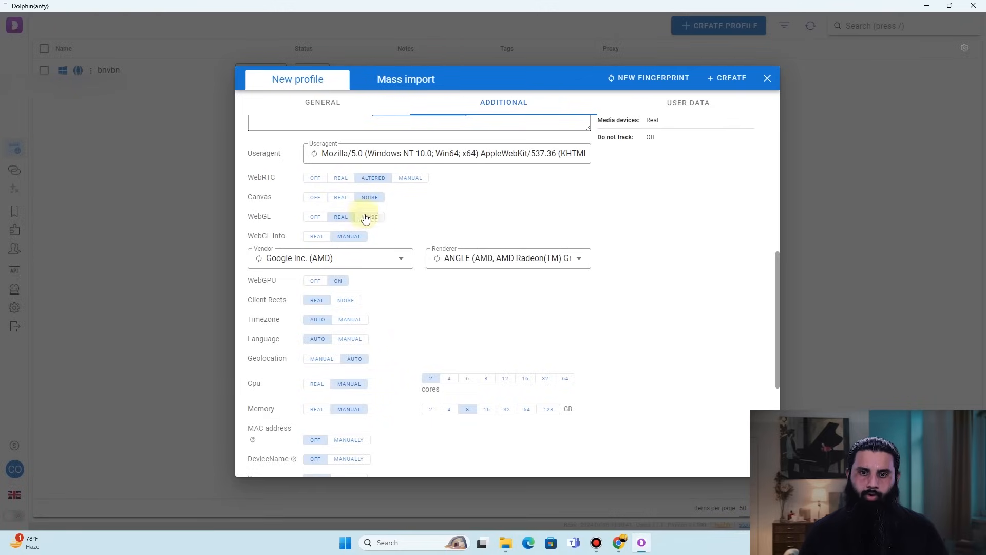
left_click(373, 216)
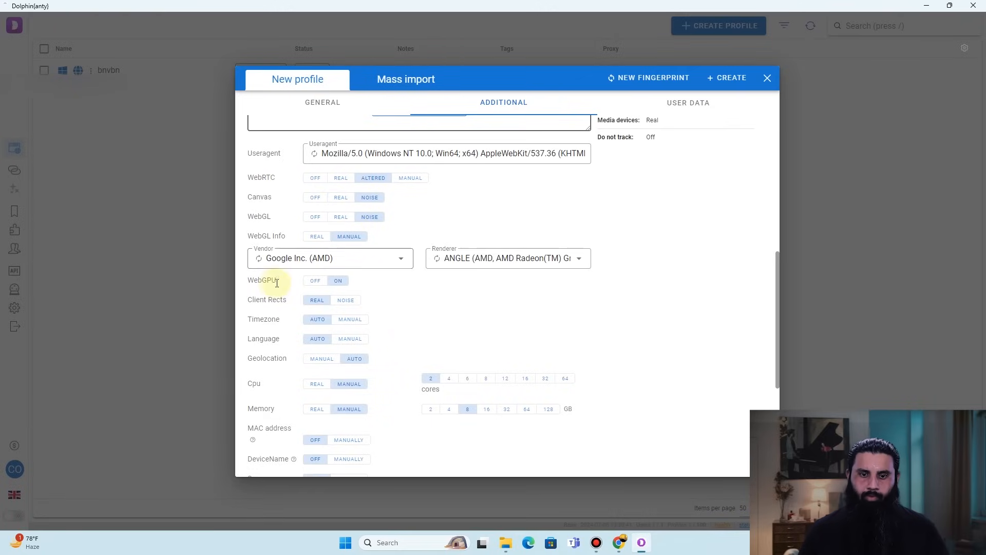
left_click(338, 281)
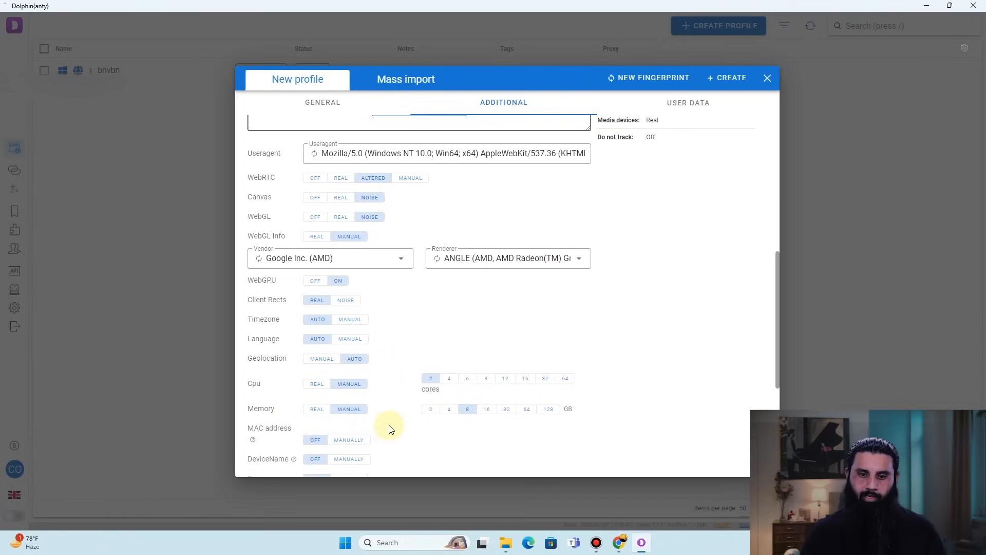
- Review the remaining fingerprint settings down to the notes, and create the profile
scroll(414, 438, "down", 4)
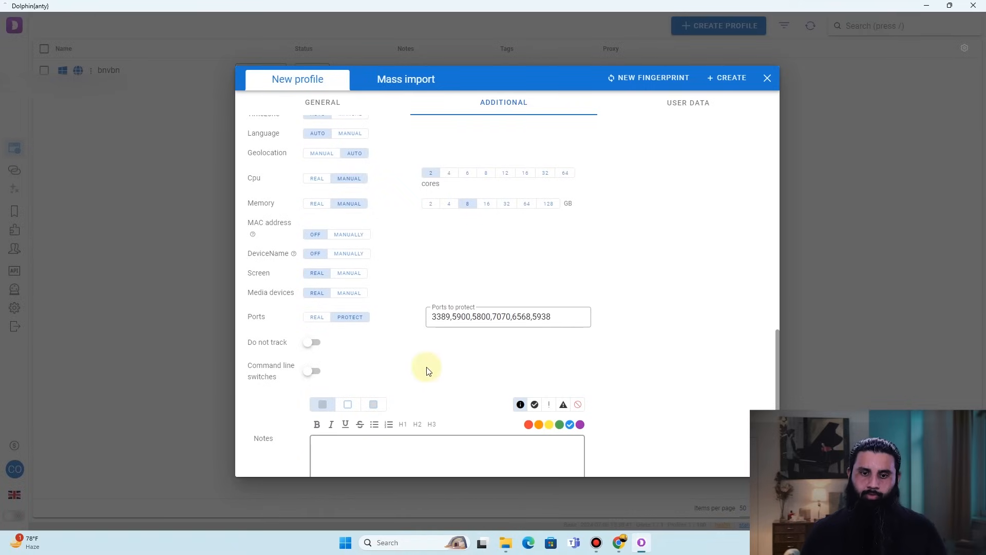
scroll(426, 371, "down", 1)
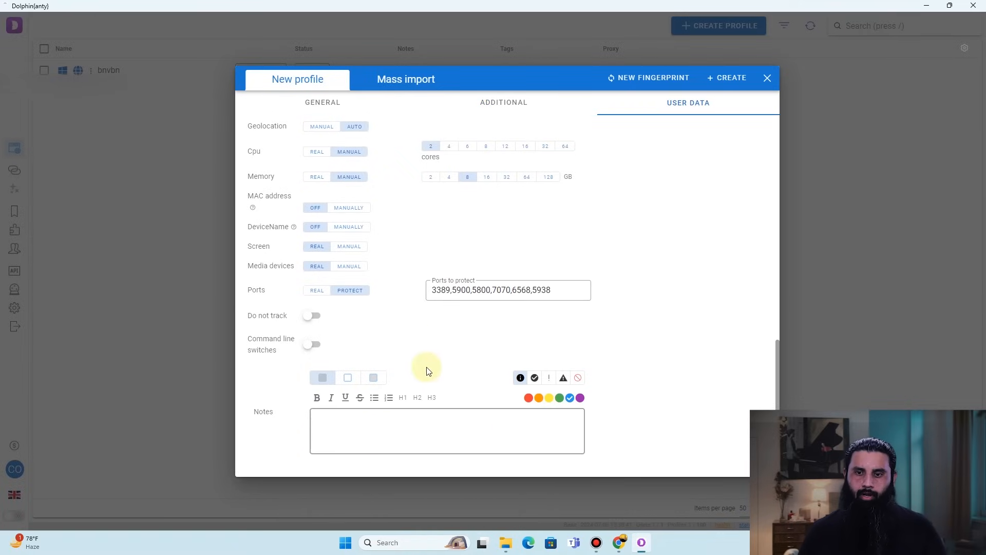
scroll(427, 371, "up", 10)
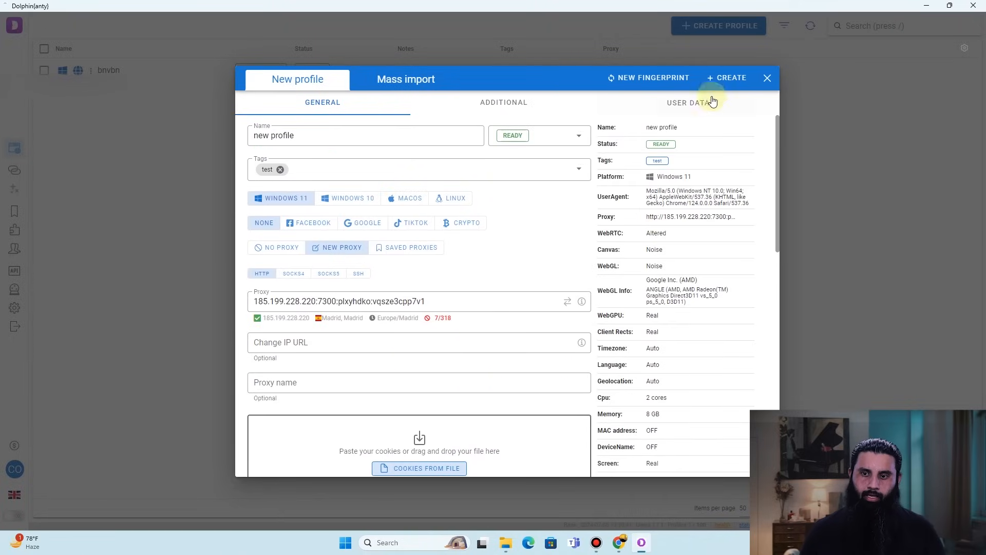
left_click(725, 79)
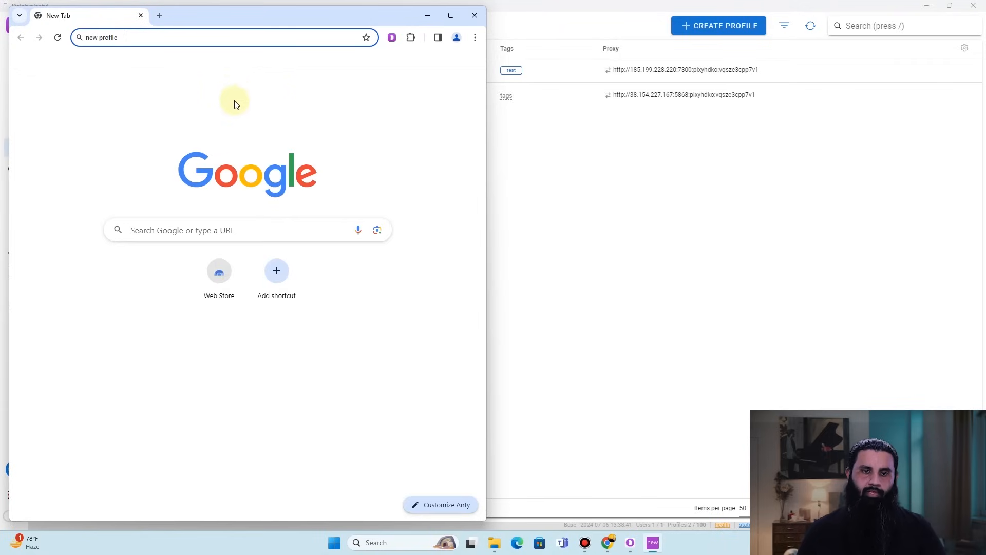
- In the new profile's browser window, search Google for youtube and open the YouTube home page from the results
left_click_drag(253, 15, 438, 19)
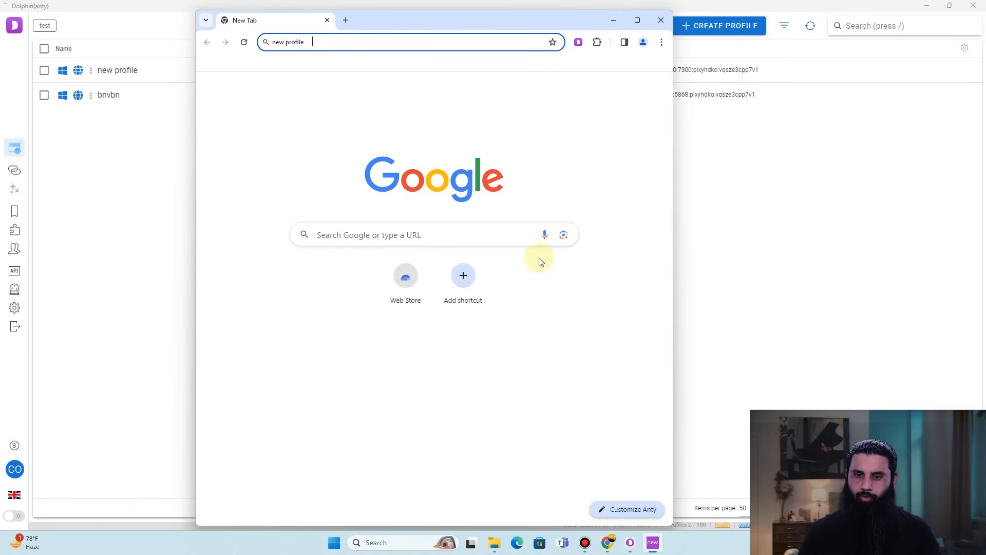
left_click(460, 238)
type("youtube")
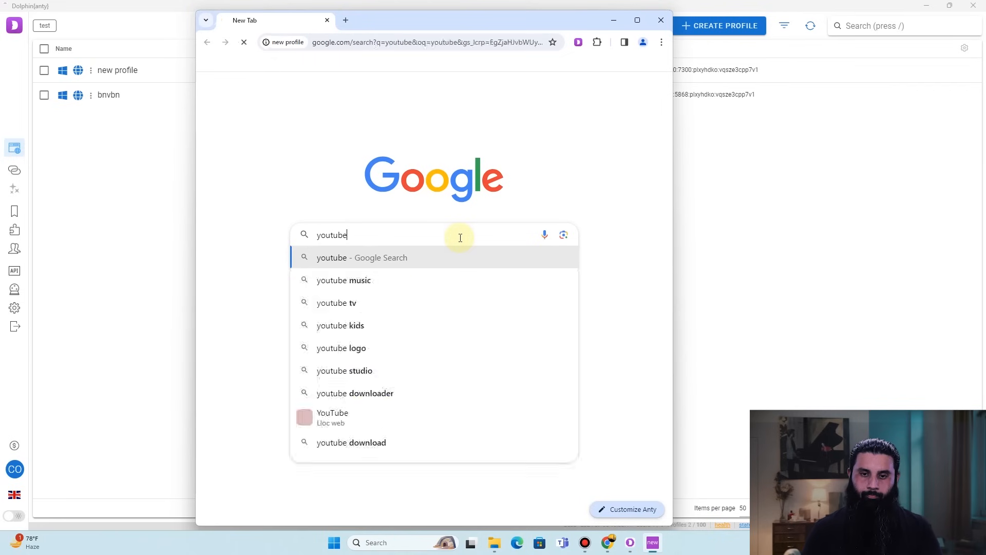
key("Return")
left_click(263, 181)
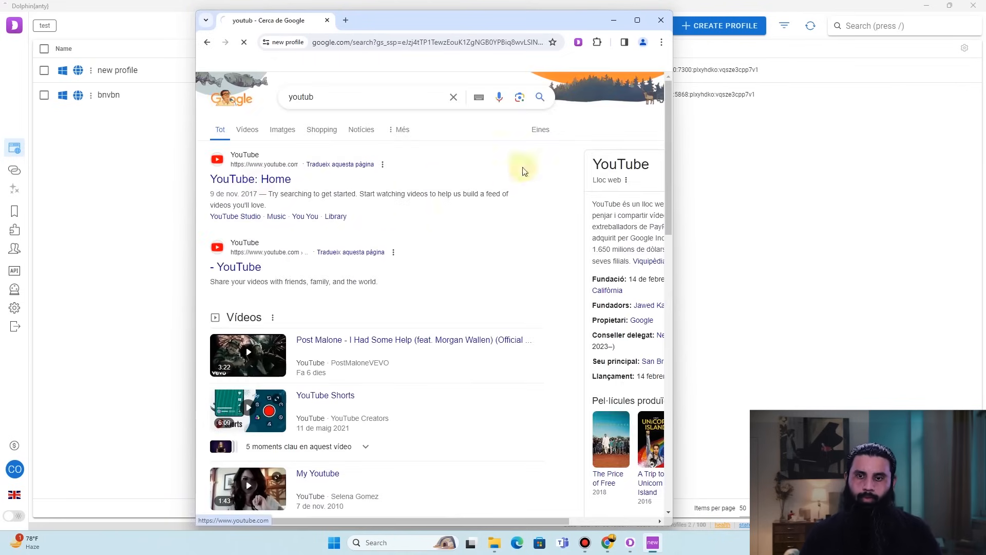
- Maximize the profile's browser, translate the YouTube page to English, and open the trending videos
left_click(637, 21)
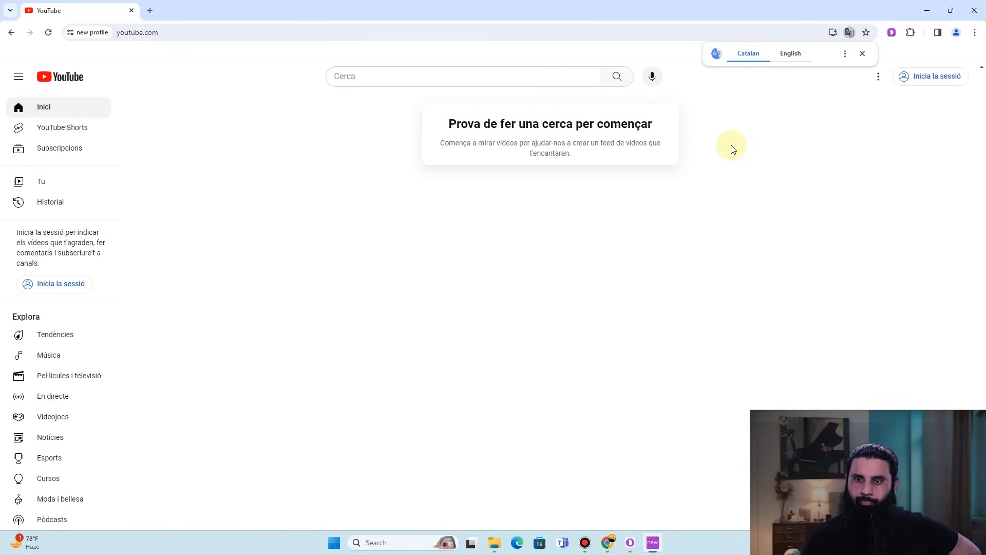
left_click(789, 55)
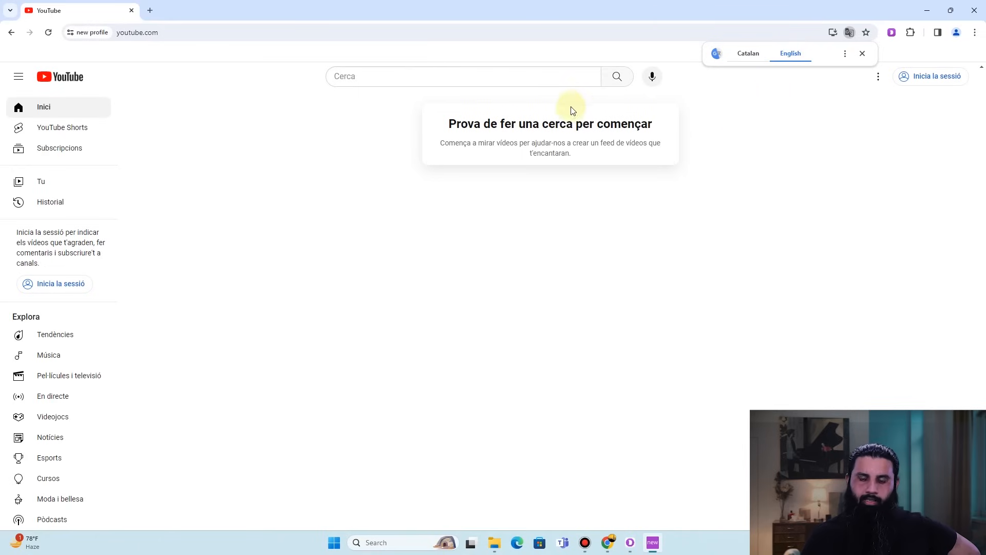
left_click(61, 335)
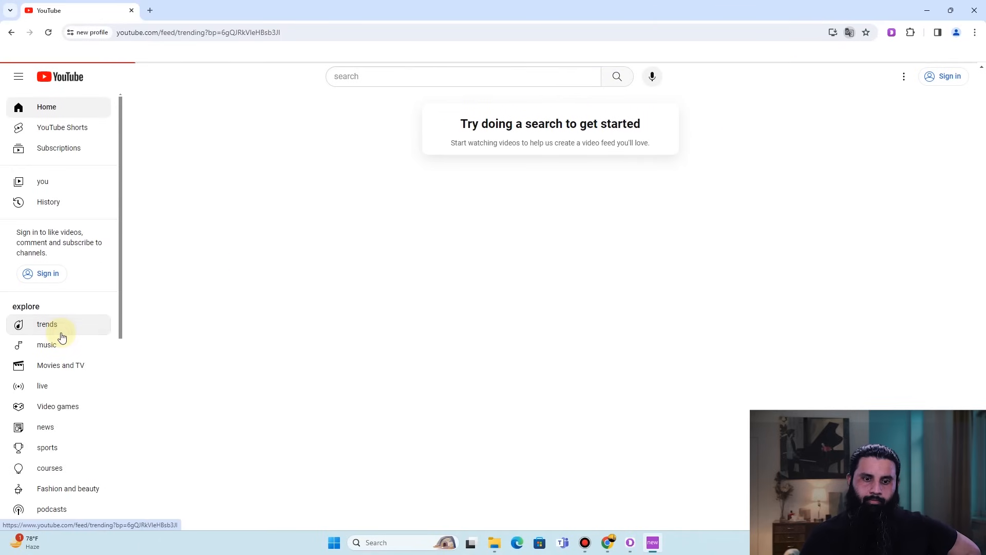
- Look through the trending videos, and close the profile's browser window to return to the Dolphin Anty profile list
scroll(452, 216, "down", 10)
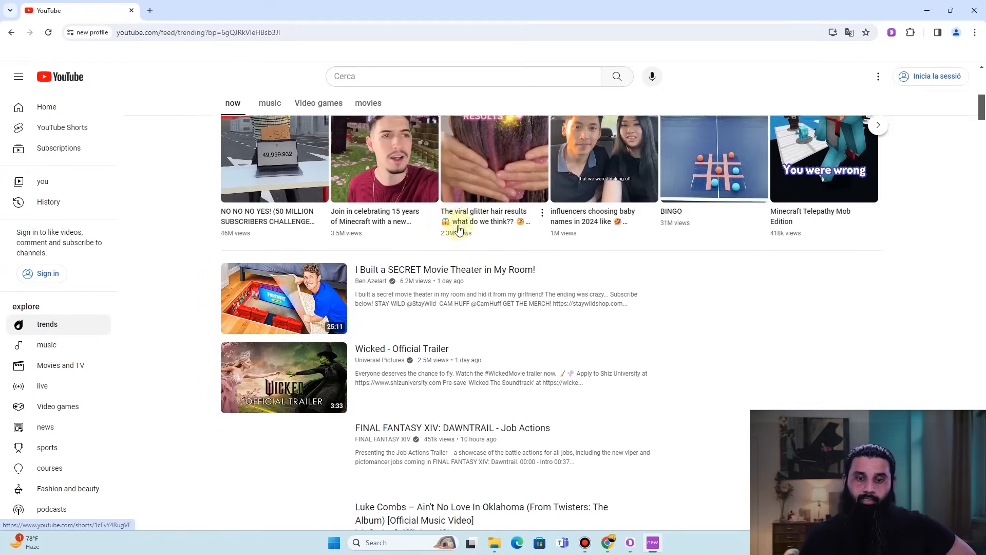
scroll(459, 229, "down", 2)
scroll(555, 392, "up", 7)
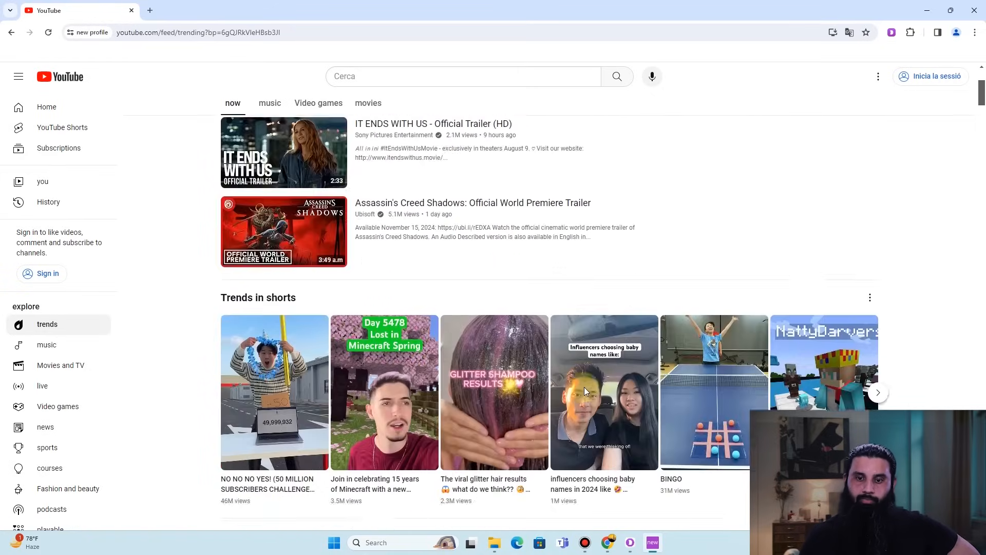
scroll(584, 390, "up", 2)
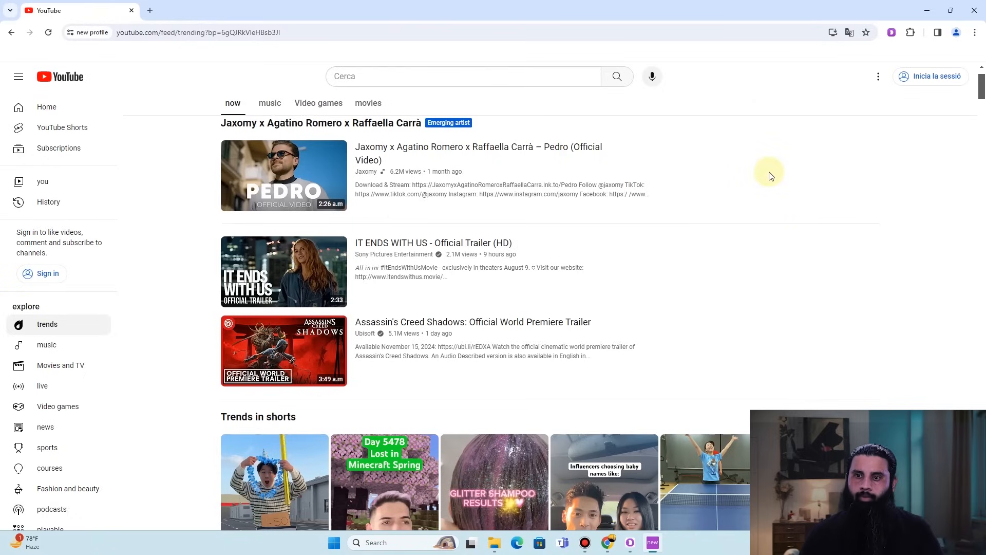
left_click(949, 10)
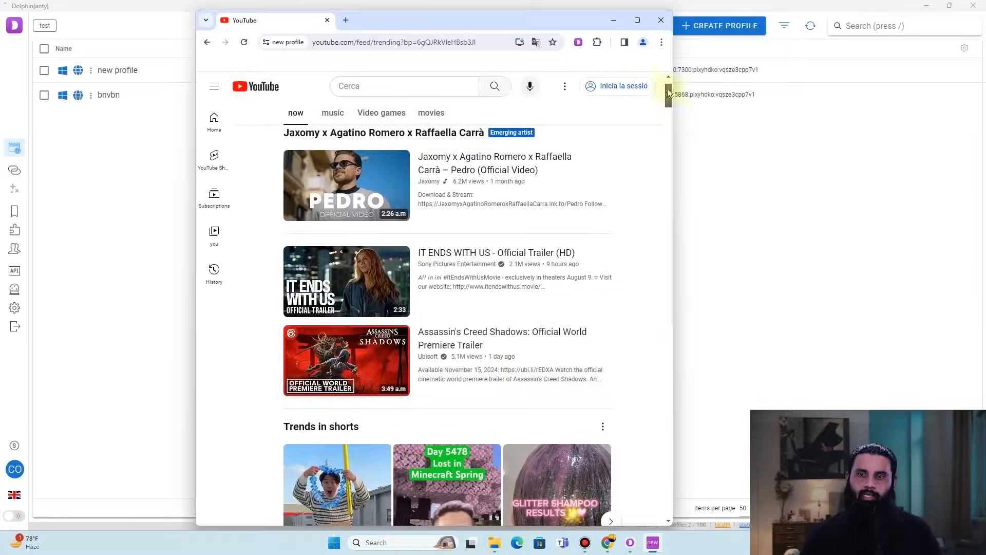
left_click(661, 20)
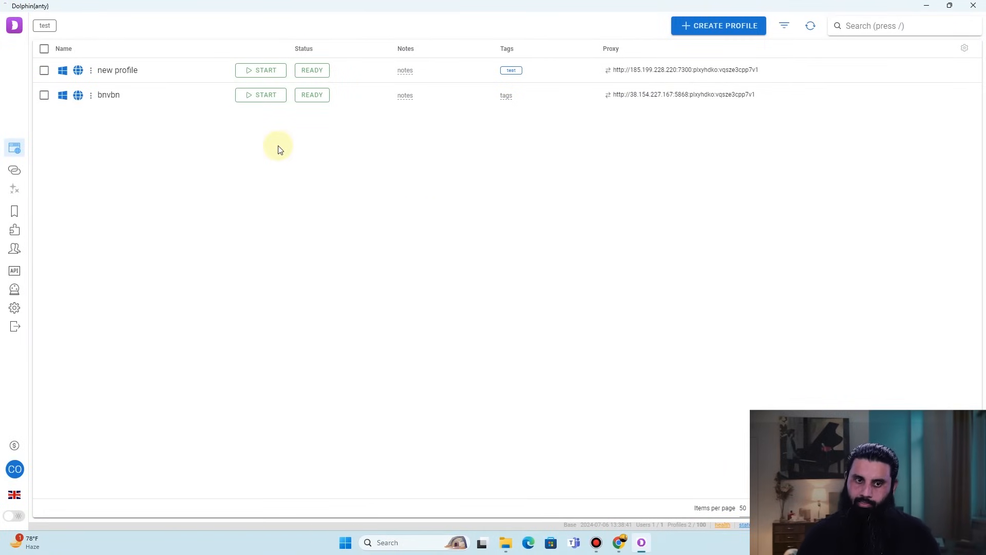
- Examine the saved proxies and the allowed formats for creating a proxy, and leave the form without adding one
left_click(14, 171)
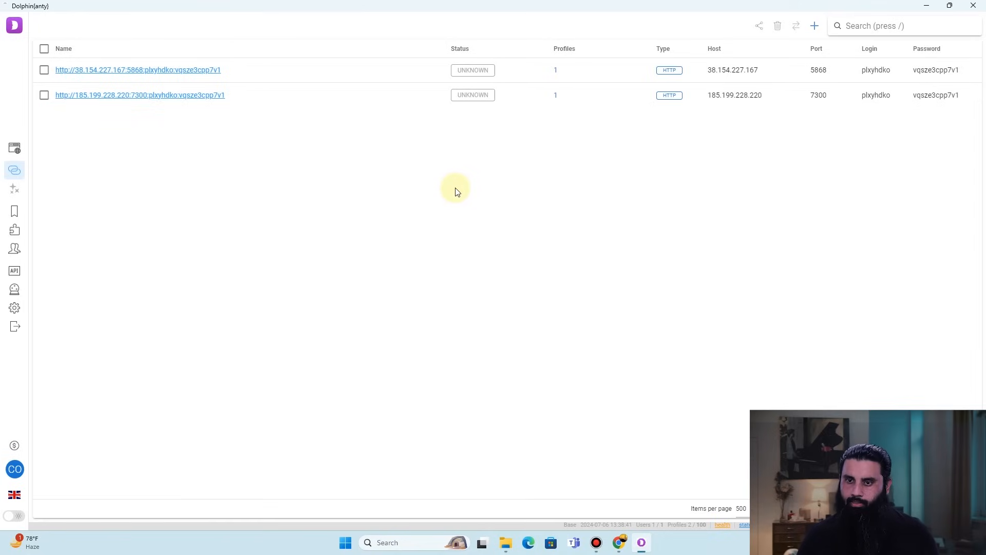
left_click(813, 26)
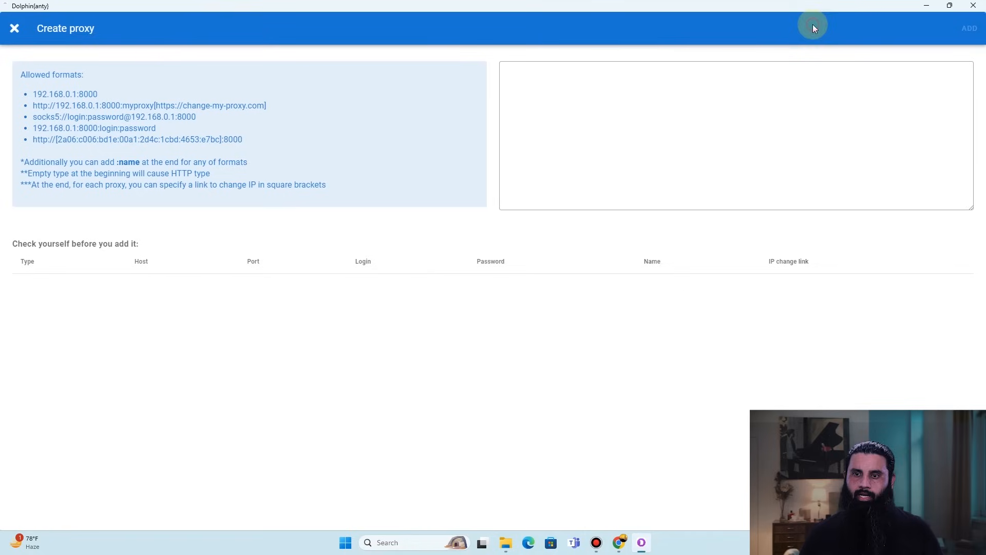
left_click(589, 99)
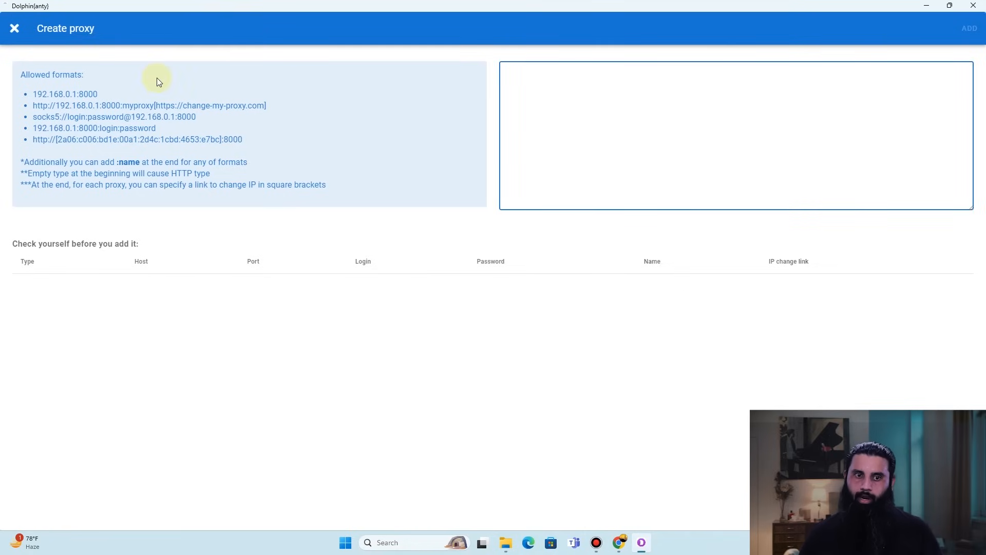
left_click(14, 29)
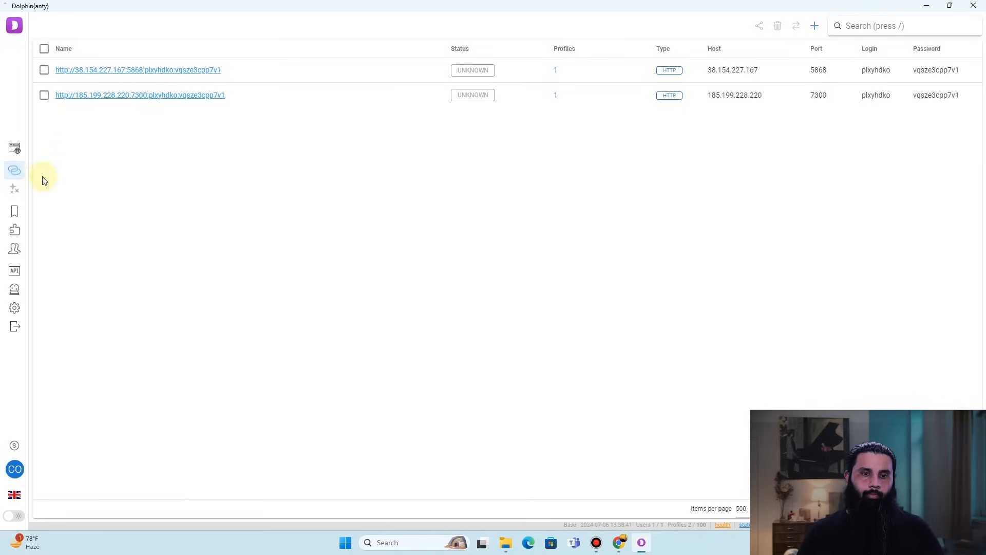
- Create a new scenario, and add a New tab block connected to the Start node
left_click(12, 193)
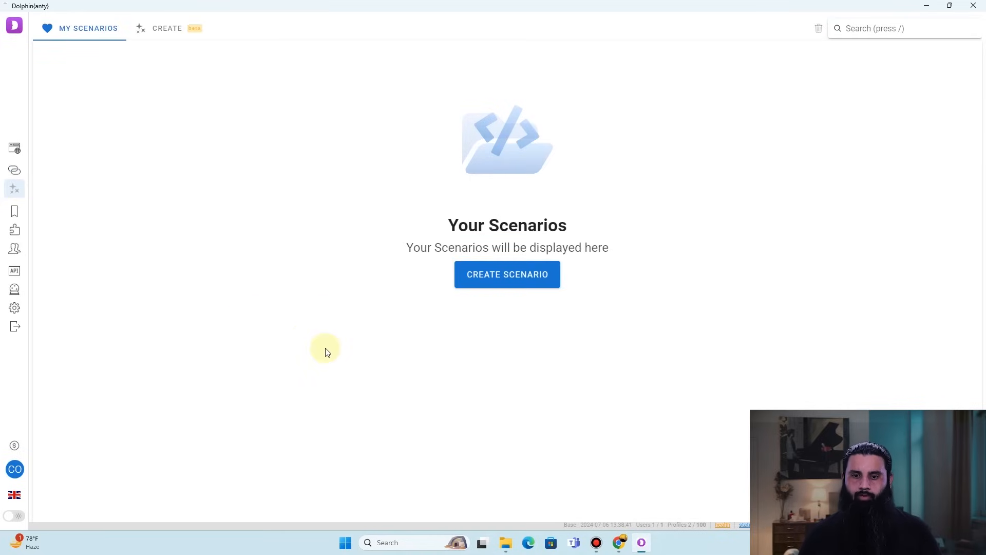
left_click(500, 277)
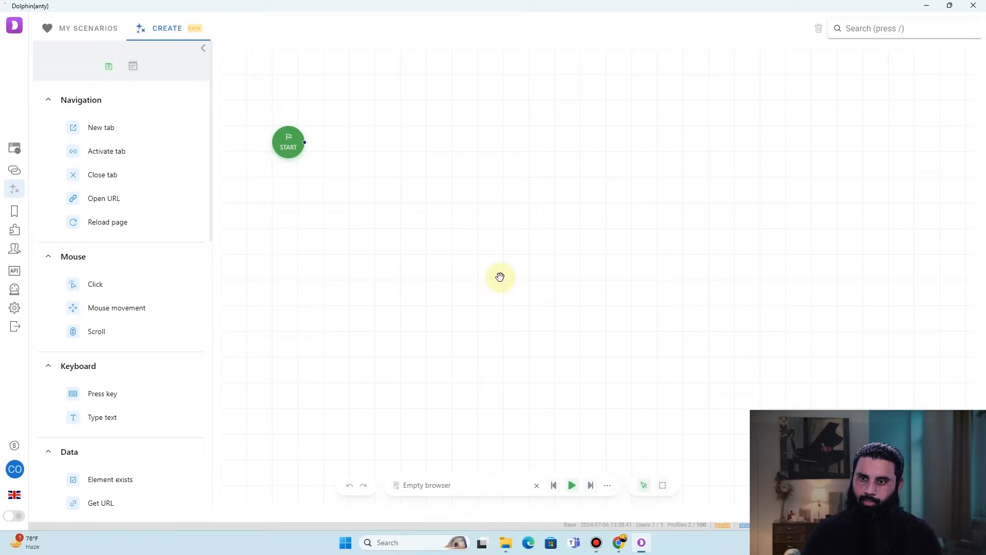
left_click_drag(102, 127, 358, 201)
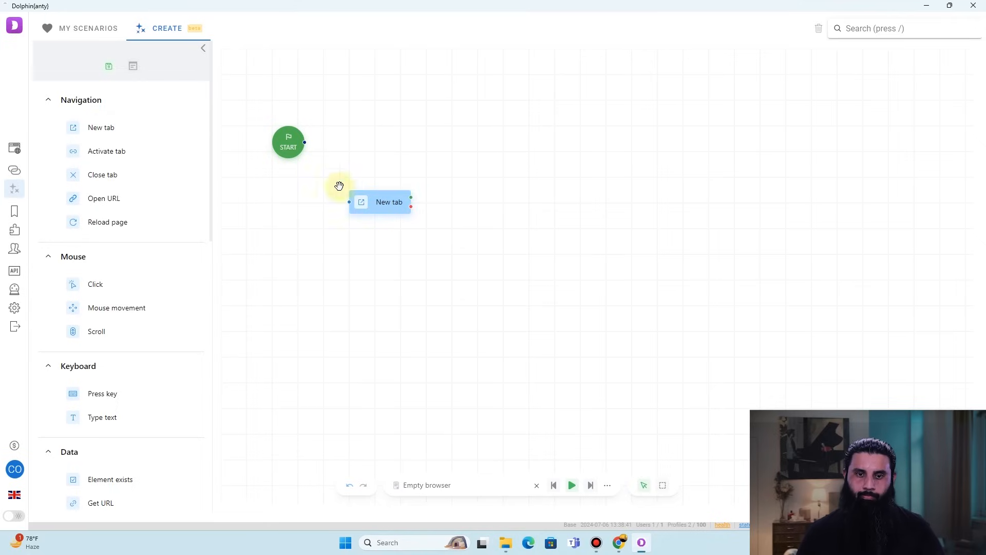
left_click_drag(306, 144, 347, 207)
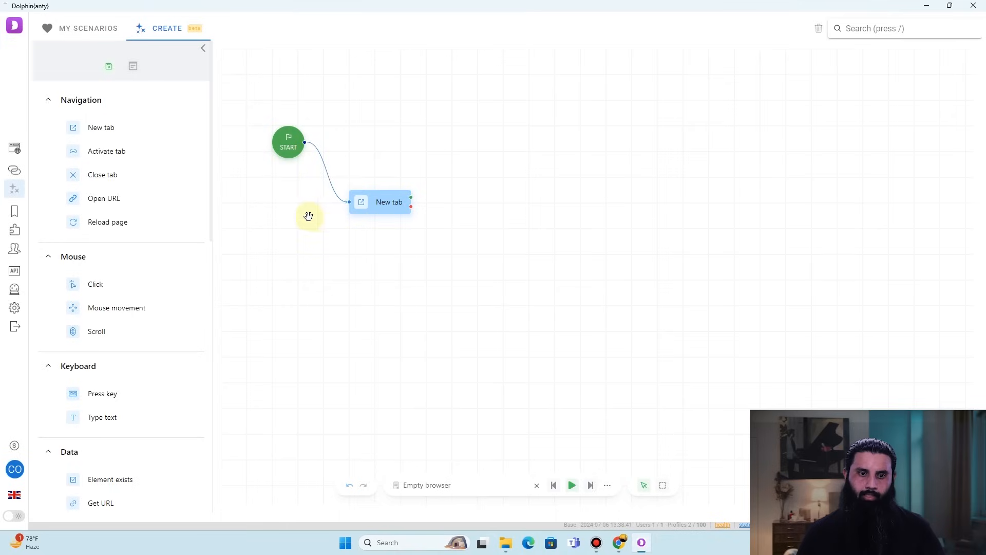
- Add Click and Type text blocks to the scenario, linking New tab's success output to Click and Click's to Type text
left_click_drag(105, 287, 454, 242)
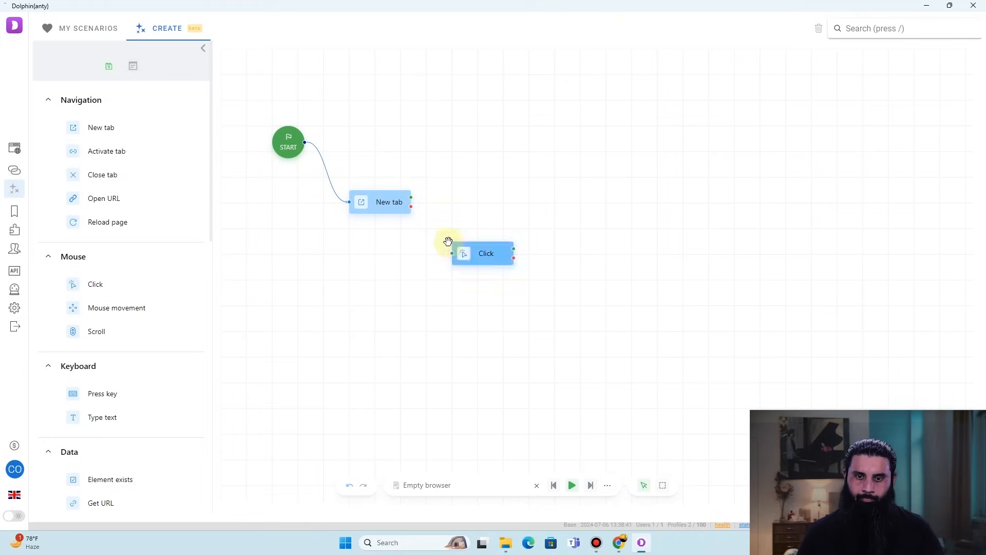
left_click_drag(411, 197, 451, 253)
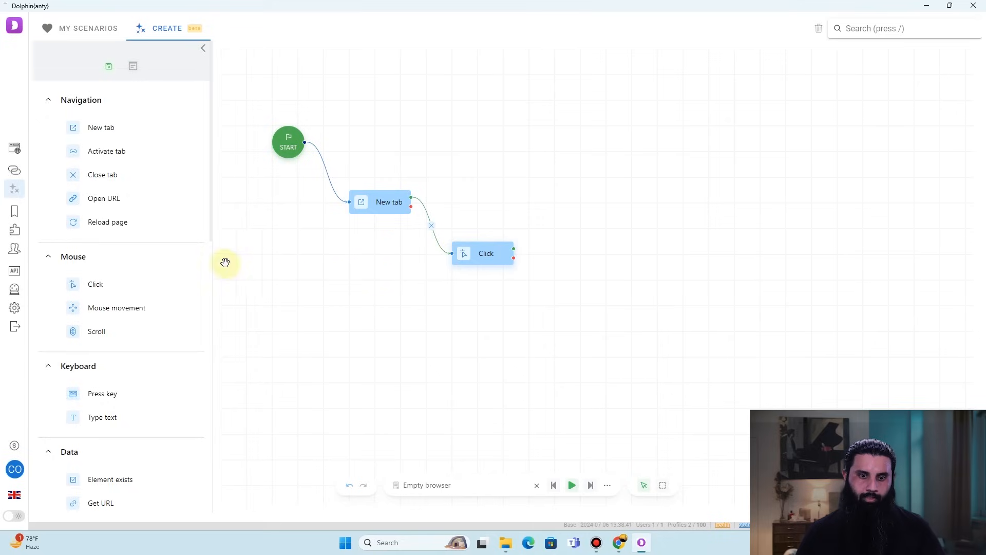
left_click_drag(105, 418, 547, 311)
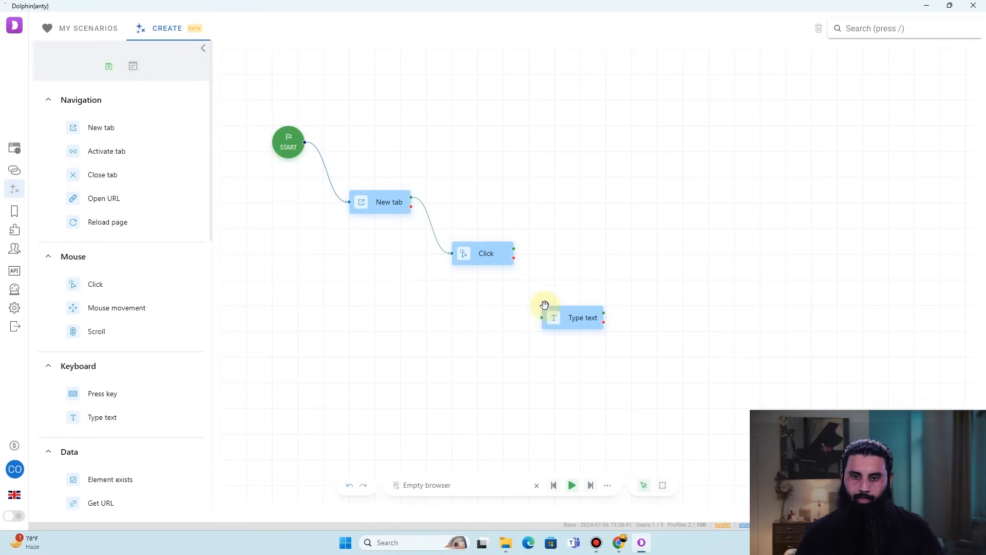
left_click_drag(513, 250, 542, 317)
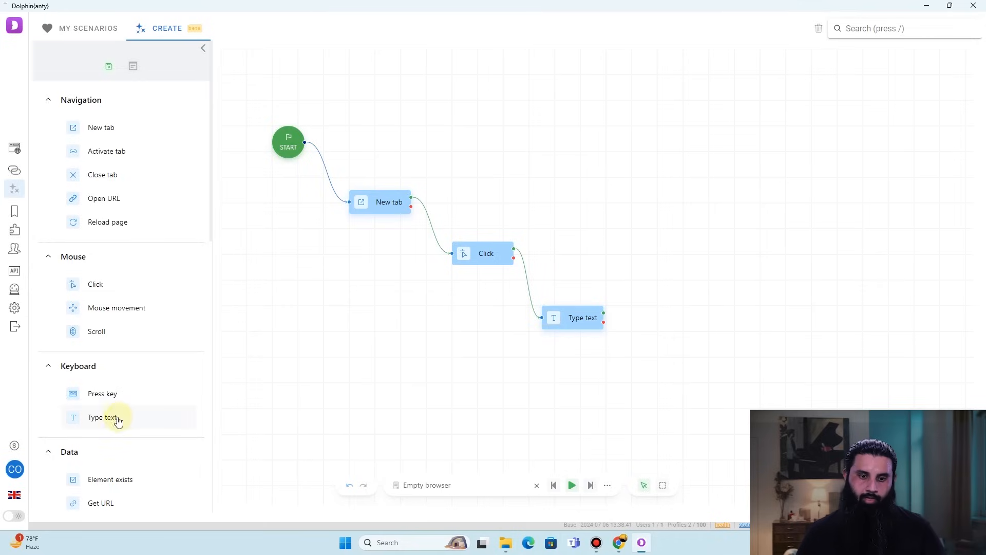
- Add a Press key block to the scenario, and link Type text's success output to it
left_click_drag(99, 393, 629, 366)
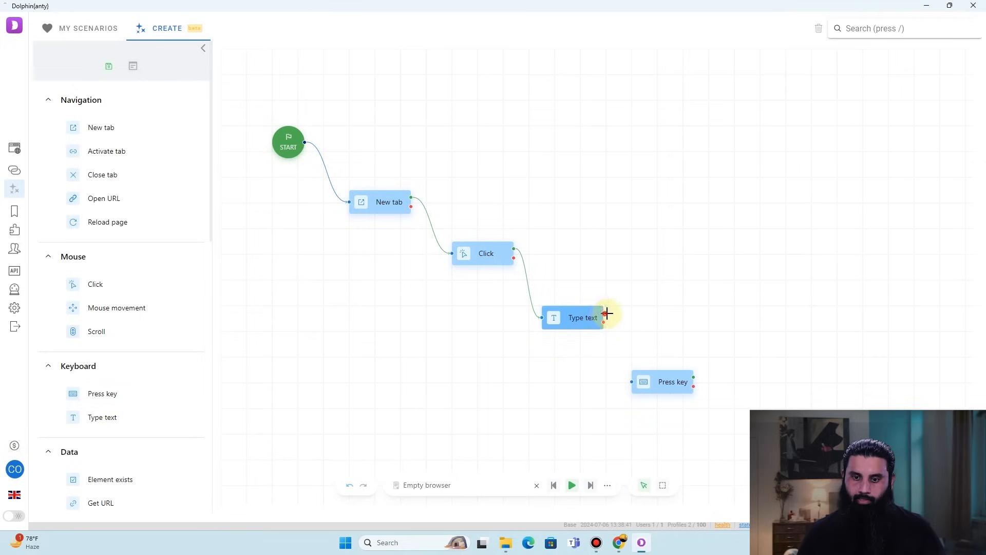
left_click_drag(604, 313, 633, 381)
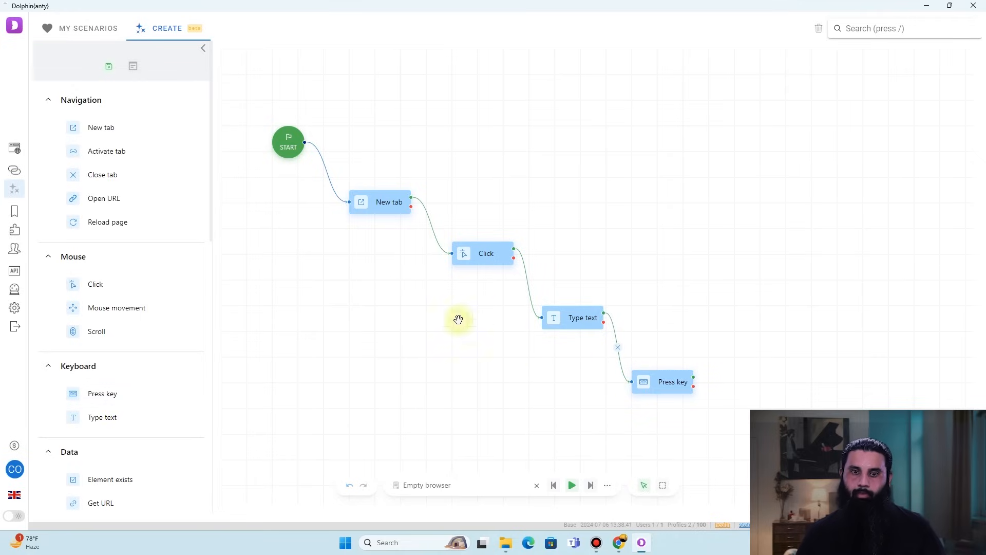
- Configure the Click block to target coordinates, entering 300 for X and a value for Y
left_click(480, 261)
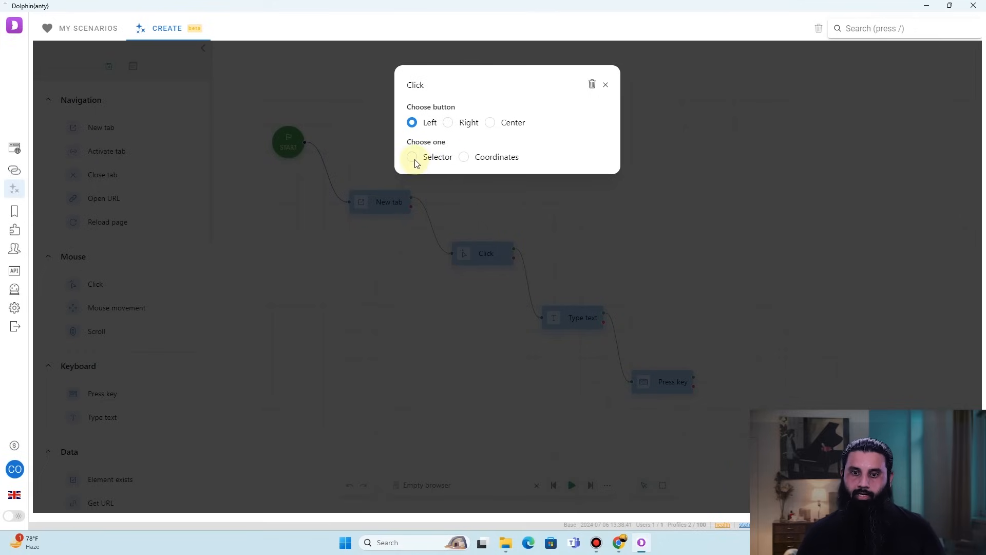
left_click(464, 157)
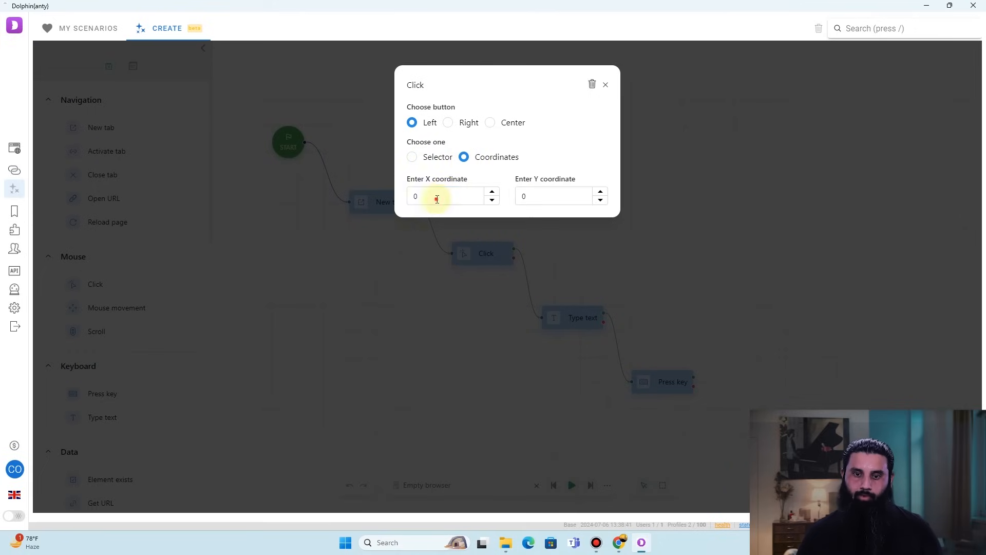
left_click_drag(435, 195, 409, 200)
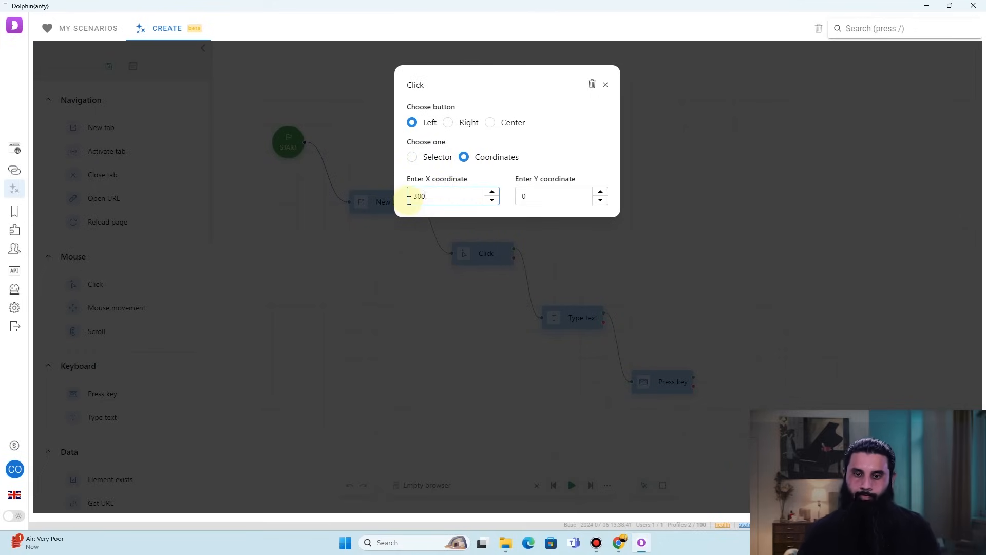
left_click_drag(528, 194, 514, 202)
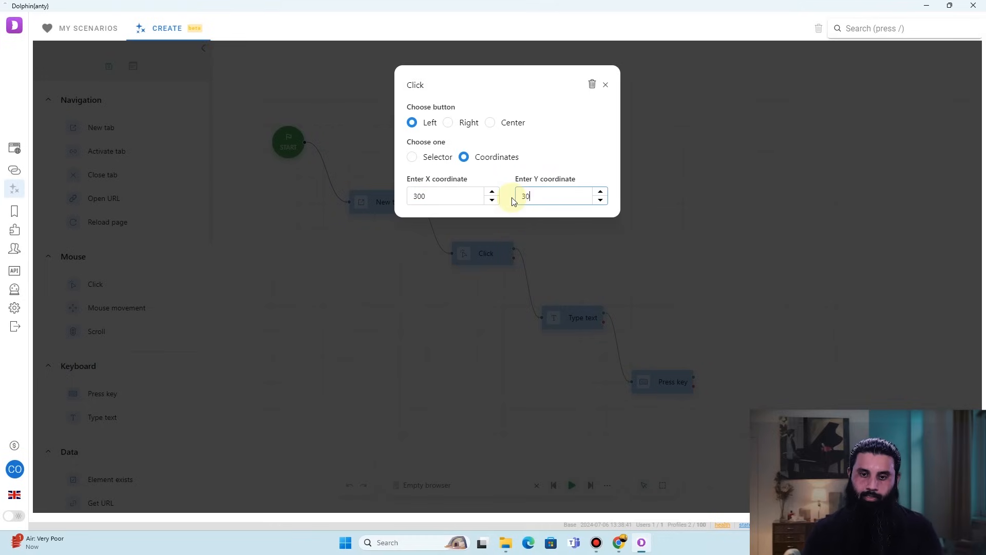
left_click(547, 249)
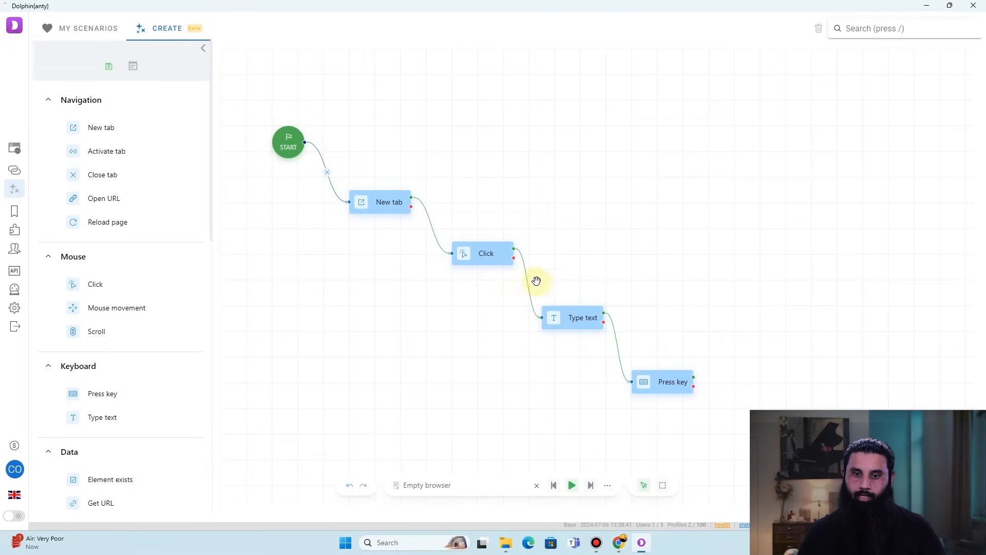
left_click(578, 327)
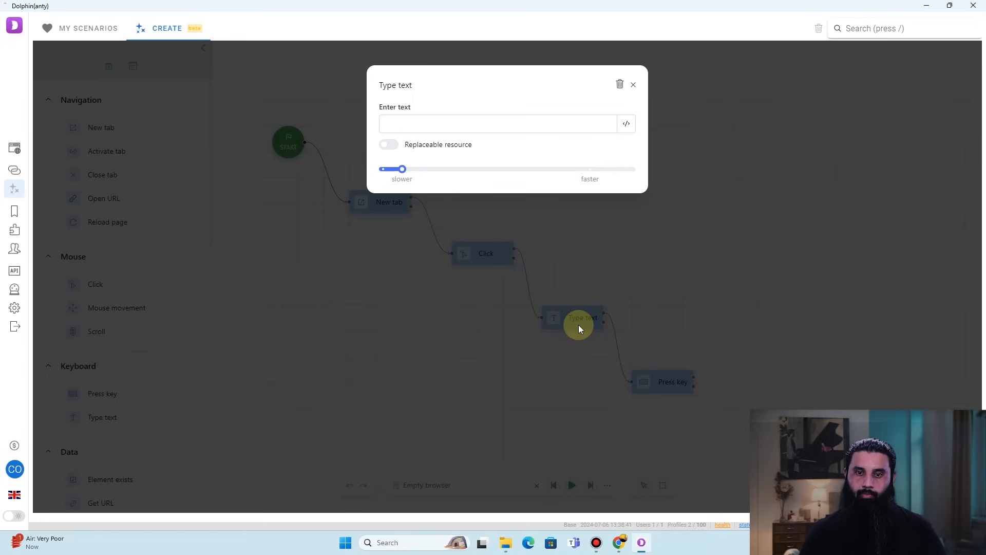
left_click(426, 120)
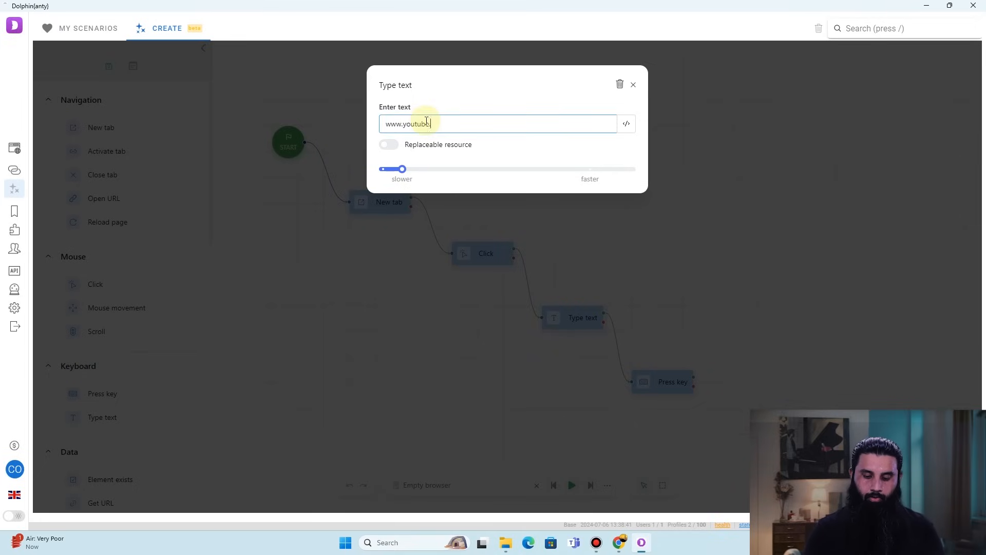
type("www.youtube.com/xeezone")
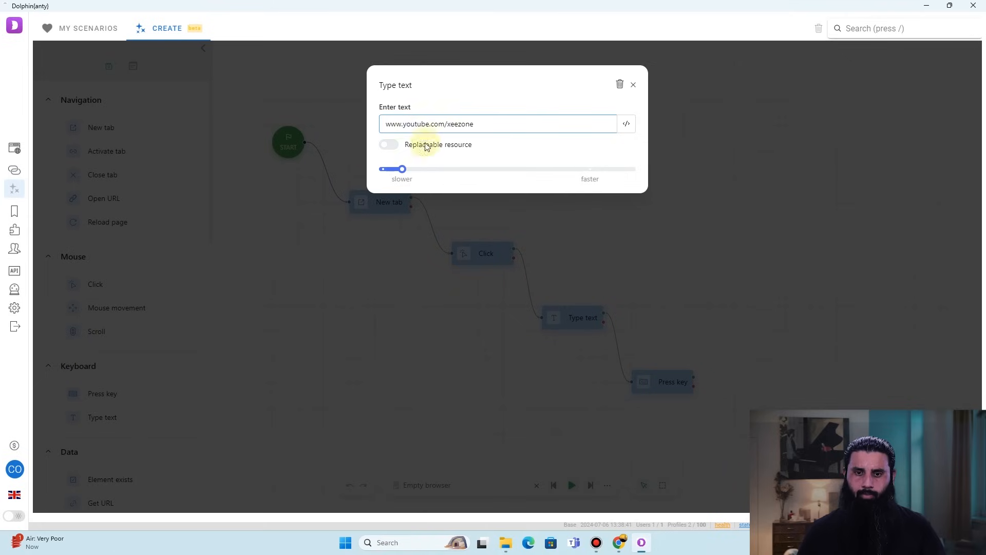
left_click_drag(402, 168, 490, 170)
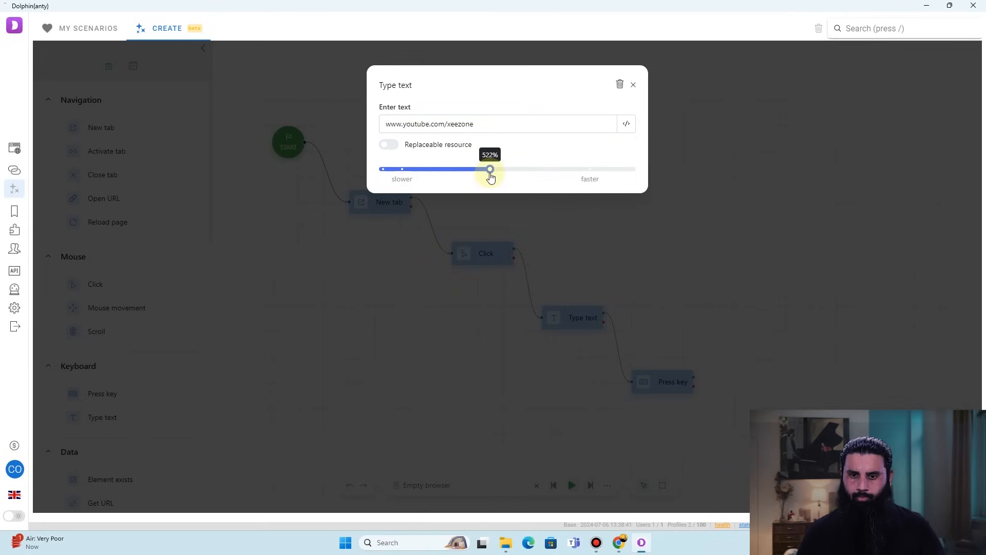
left_click(540, 226)
- Set the Press key block to use the Enter key
left_click(663, 382)
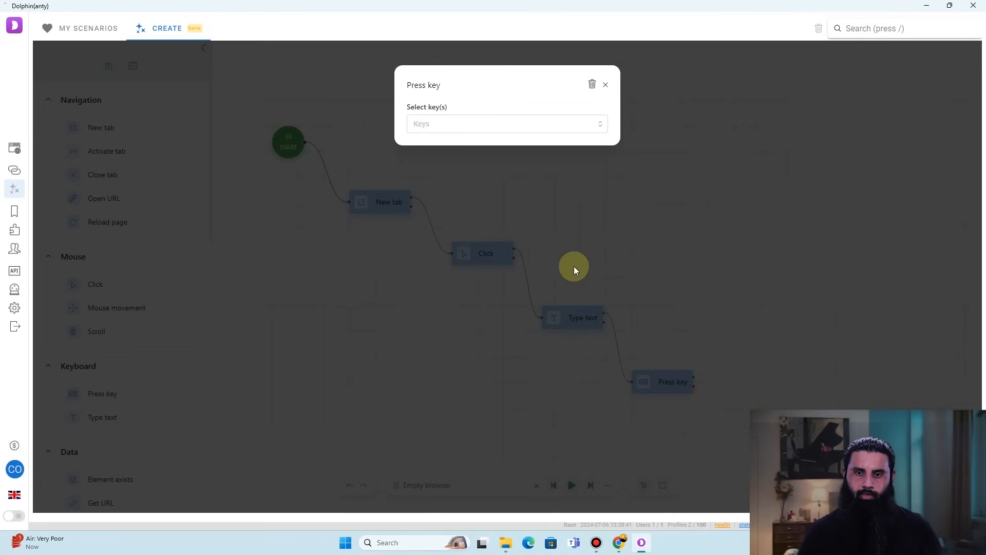
left_click(440, 124)
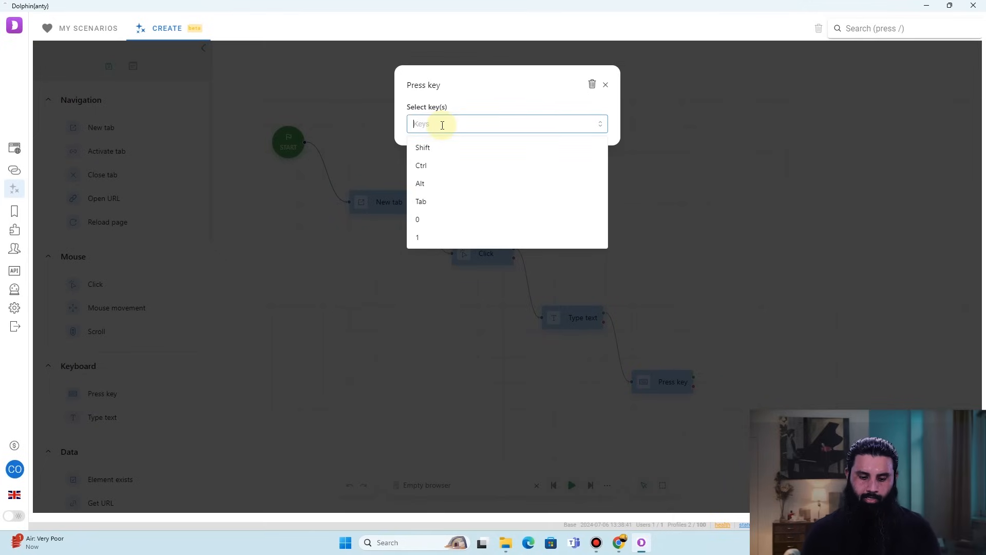
type("en")
key("Return")
left_click(681, 186)
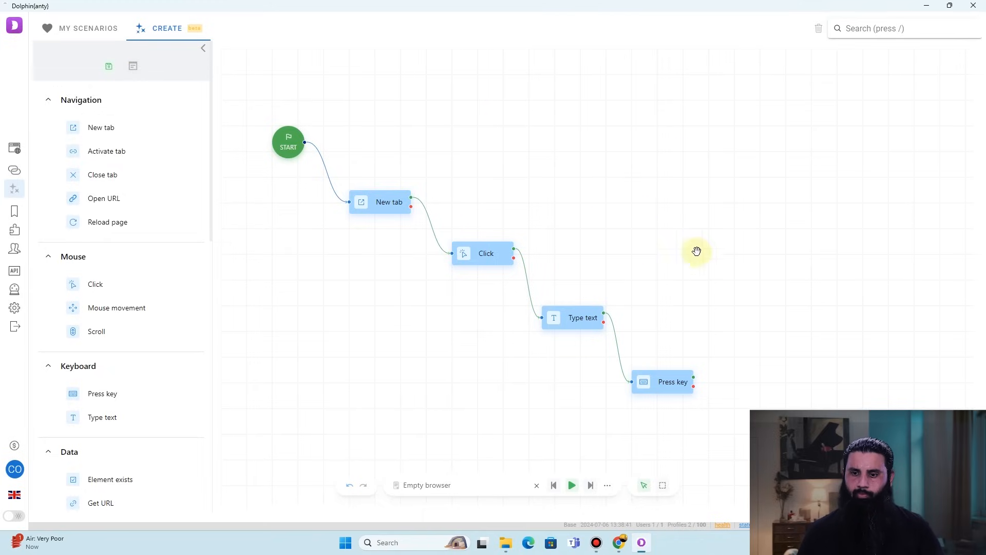
- Run the scenario, and close the test browser window once all blocks have finished
left_click(570, 486)
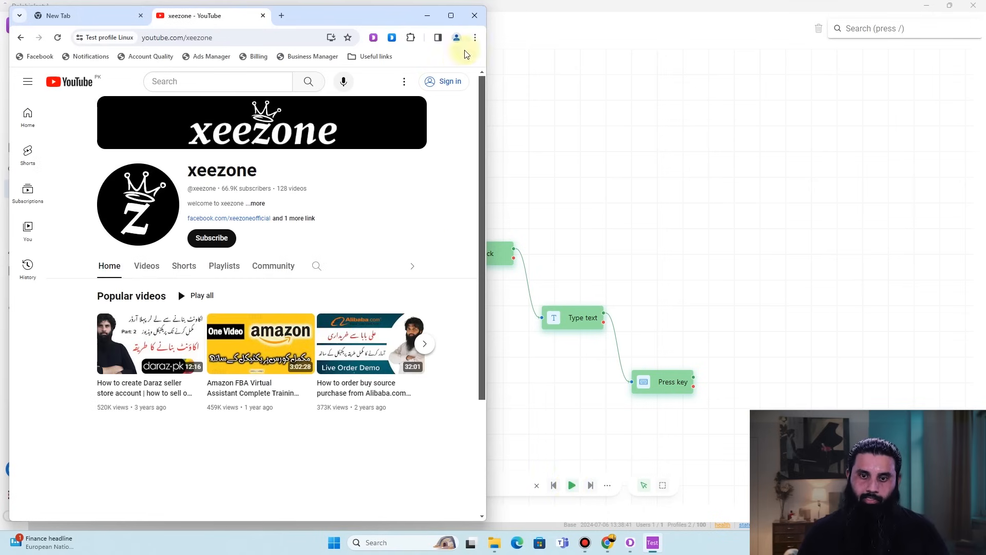
left_click(474, 20)
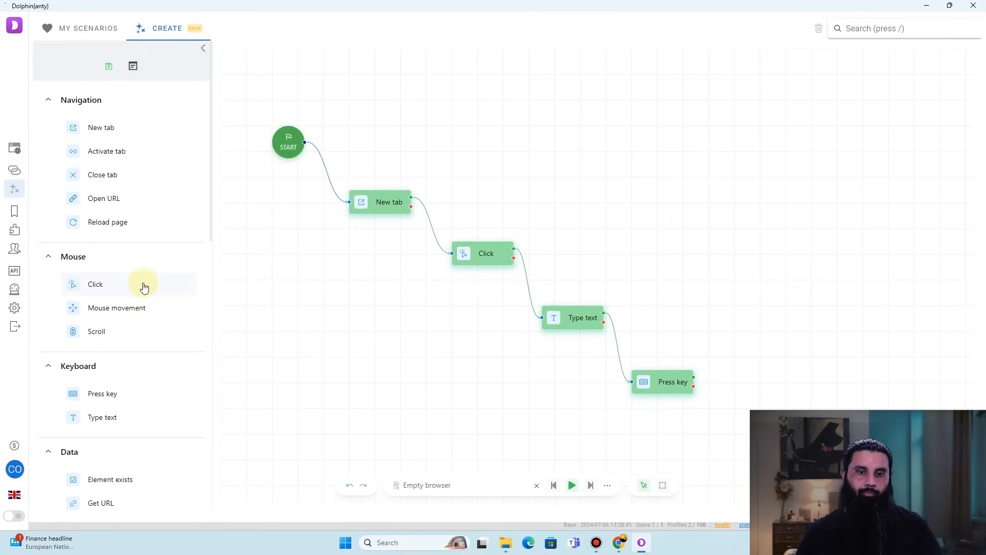
- Look through the remaining scenario blocks, from the Mouse and Keyboard groups to Data, Dolphin{anty} and Other
scroll(125, 359, "down", 3)
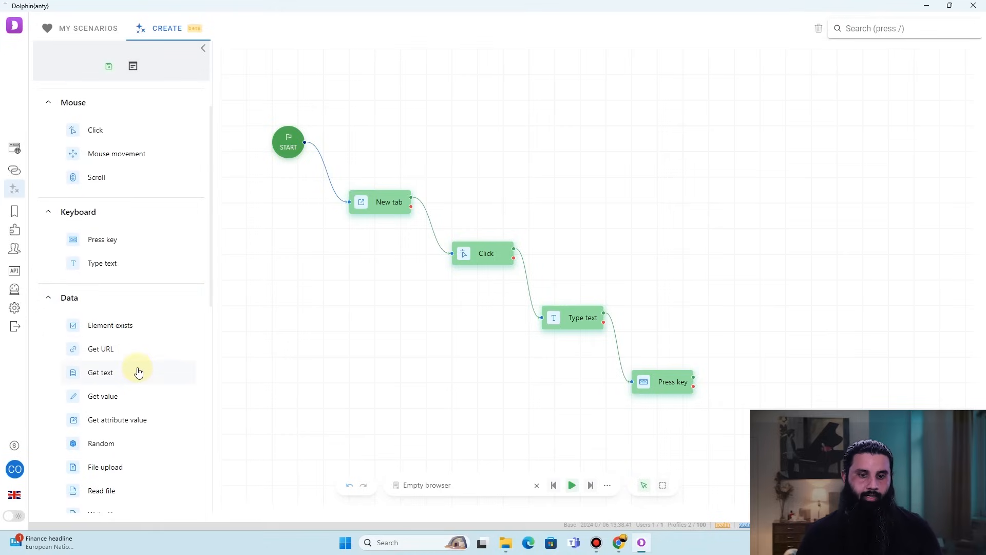
scroll(139, 371, "down", 2)
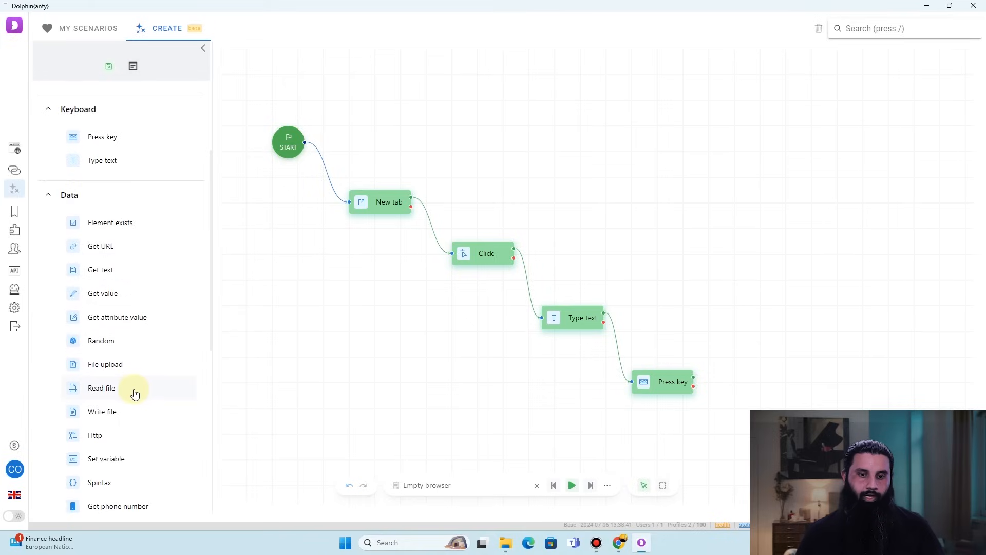
scroll(128, 414, "down", 4)
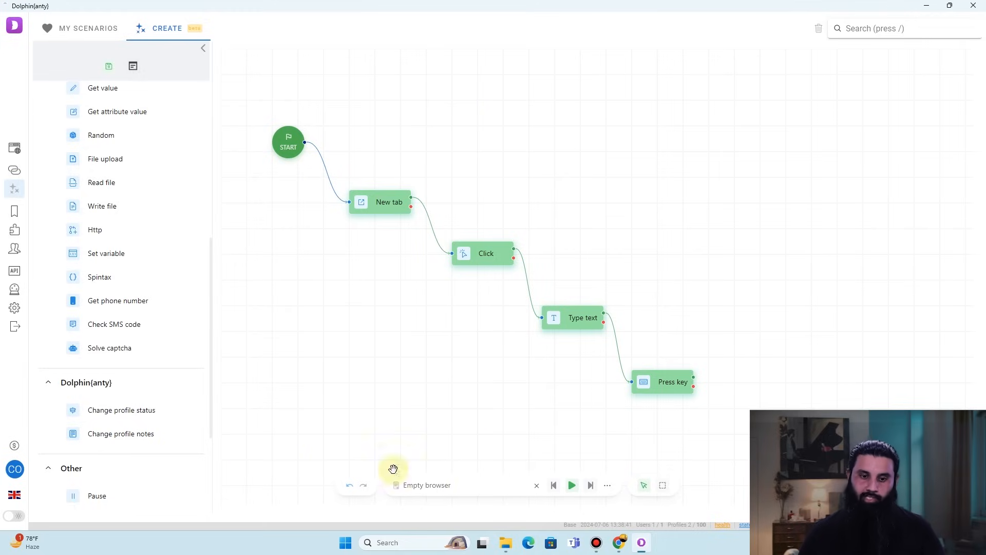
scroll(178, 433, "down", 2)
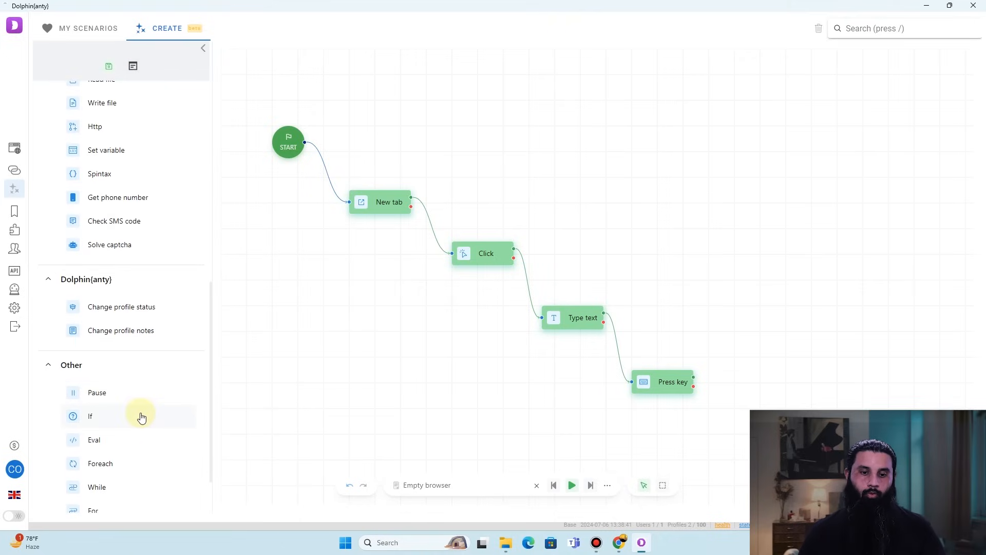
scroll(141, 418, "down", 1)
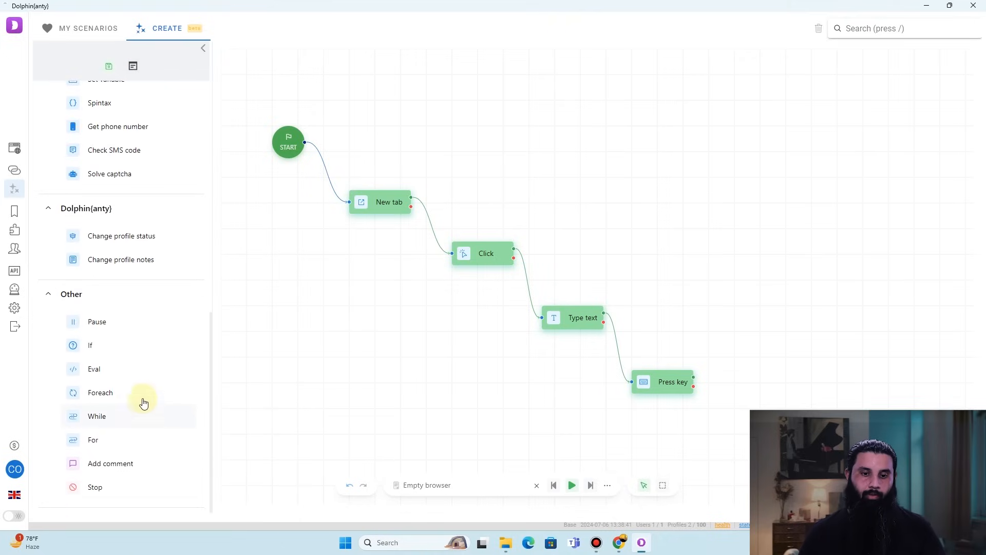
scroll(277, 331, "up", 3)
scroll(286, 333, "down", 3)
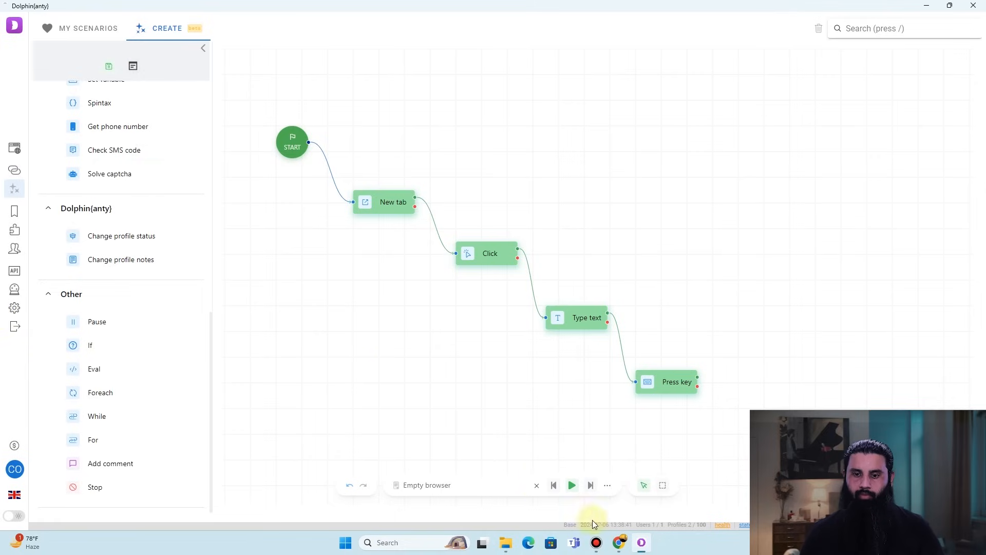
- Switch to Chrome, leave the Dolphin Anty download page, and open the plan selection page to compare plans
left_click(619, 543)
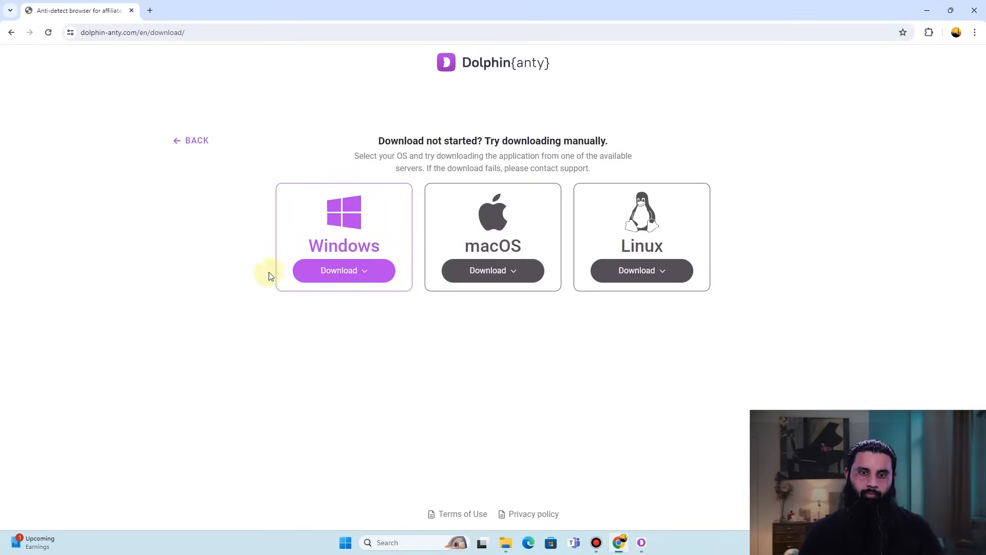
left_click(191, 141)
left_click(702, 166)
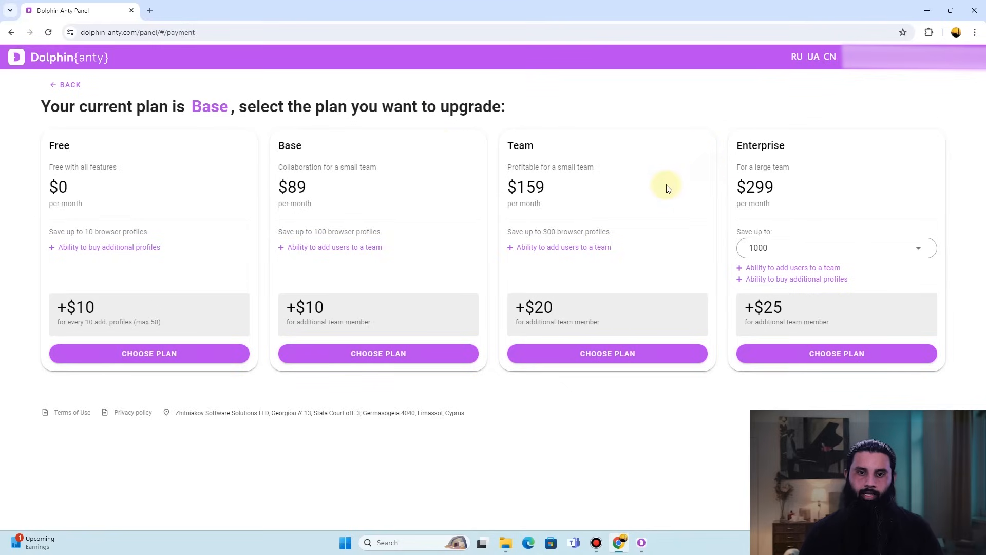